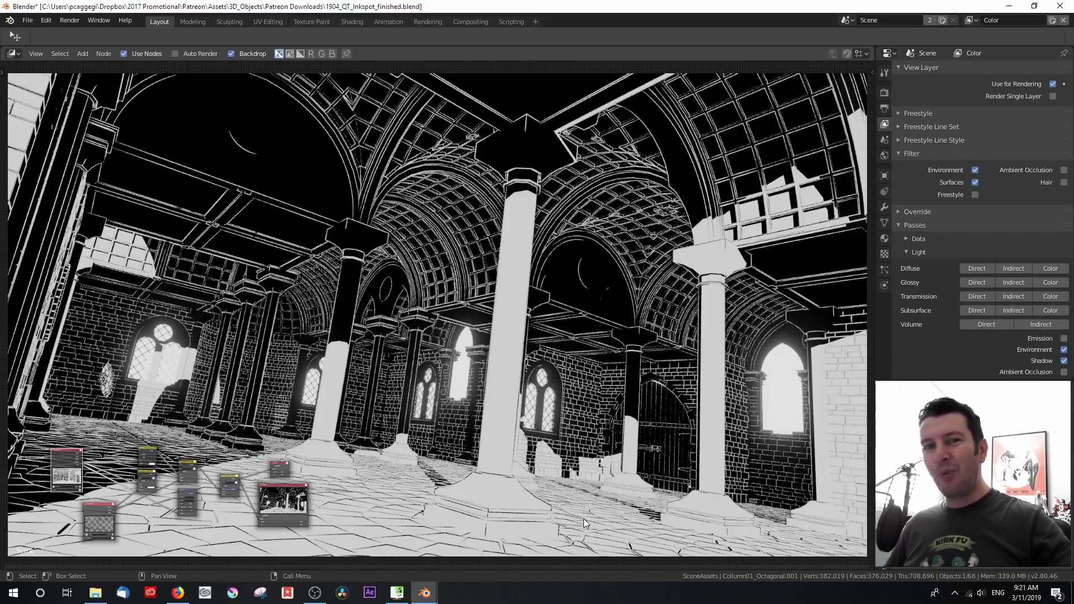
Switch to the 1904_QT_Inkspot.blend window and enlarge its node editor to show the compositing nodes.
{"action": "mouse_move", "coordinate": [424, 593]}
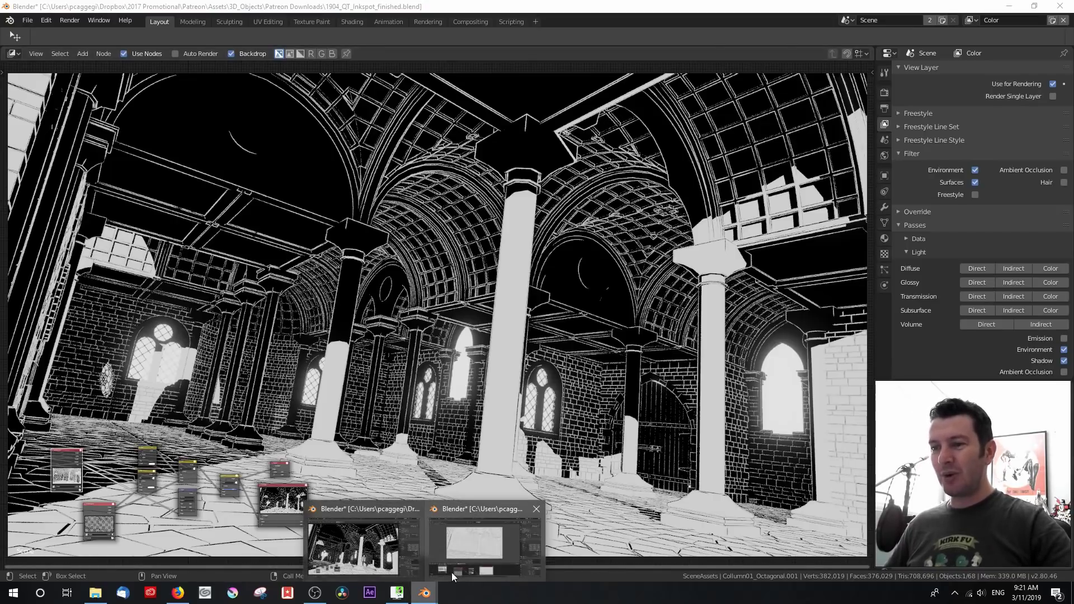
{"action": "left_click", "coordinate": [462, 545]}
{"action": "scroll", "coordinate": [451, 405], "scroll_direction": "up", "scroll_amount": 1}
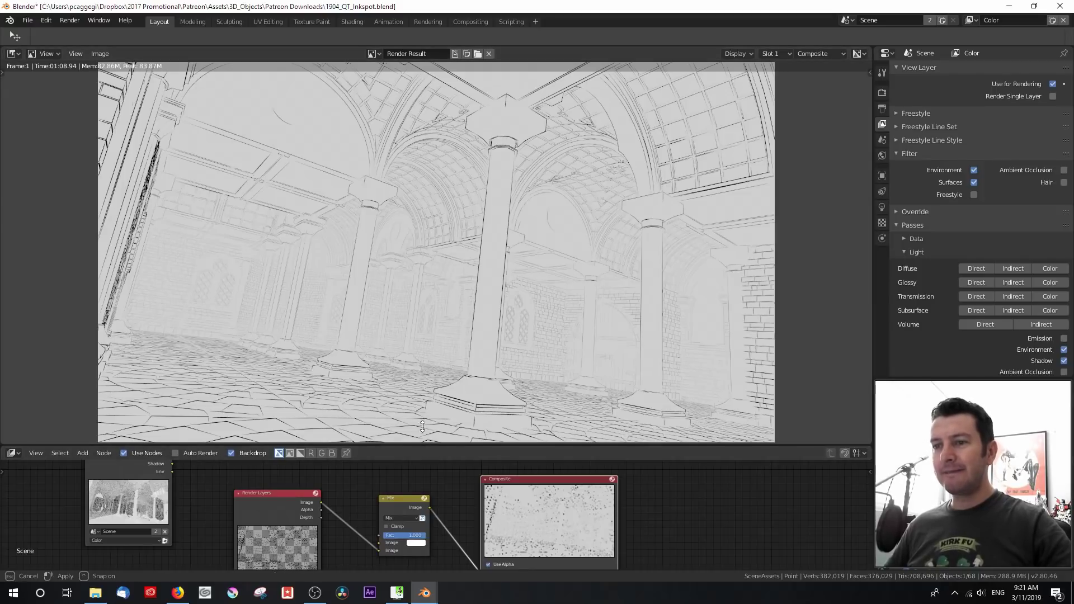
{"action": "left_click_drag", "start_coordinate": [422, 445], "coordinate": [392, 392]}
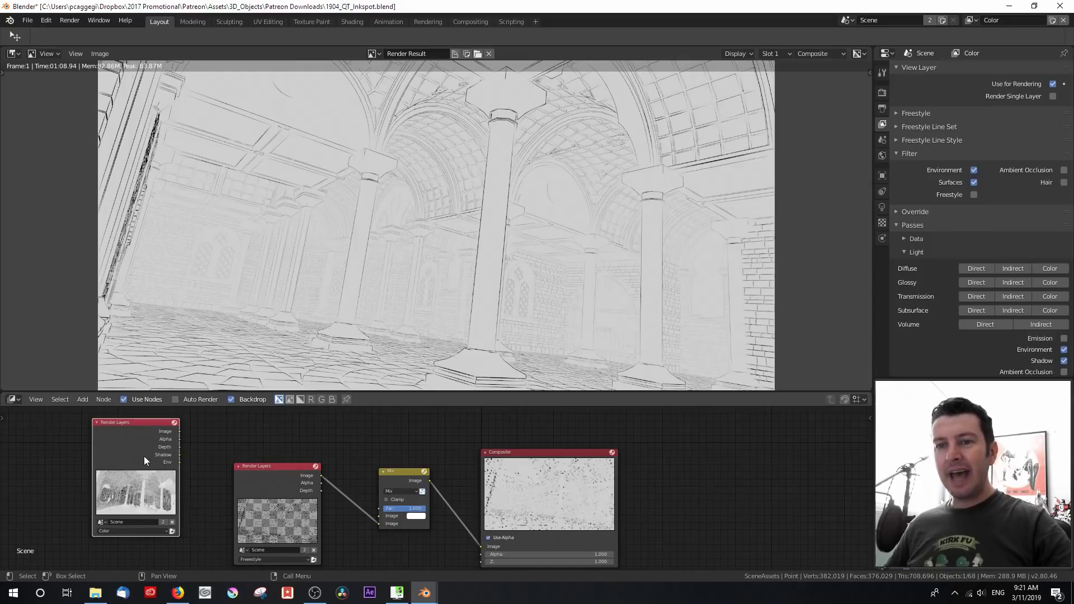
{"action": "scroll", "coordinate": [132, 477], "scroll_direction": "up", "scroll_amount": 2}
{"action": "middle_click_drag", "start_coordinate": [132, 478], "coordinate": [335, 499]}
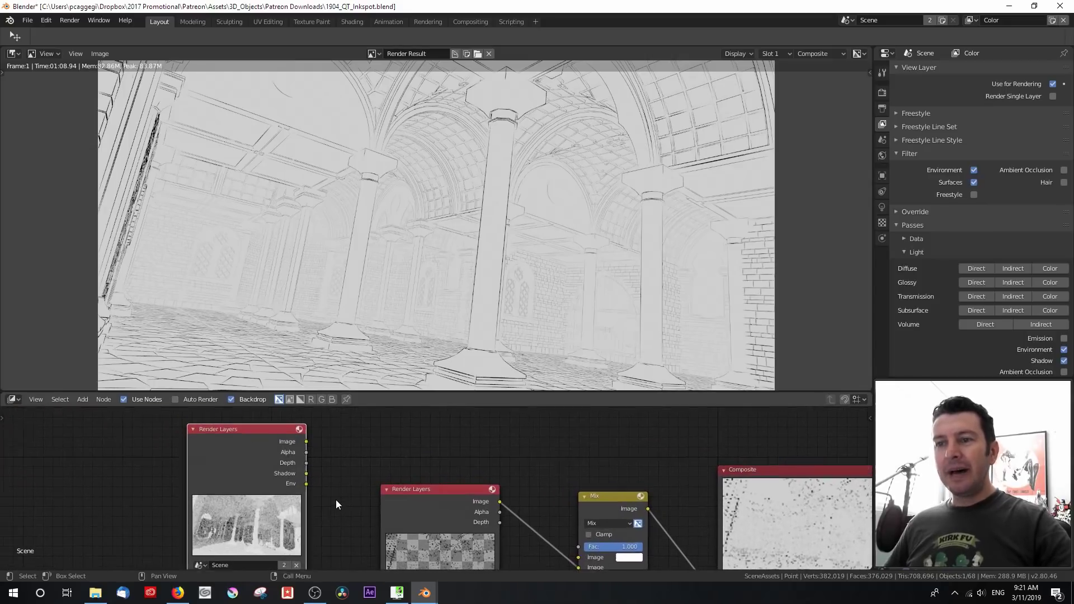
{"action": "scroll", "coordinate": [324, 487], "scroll_direction": "up", "scroll_amount": 1}
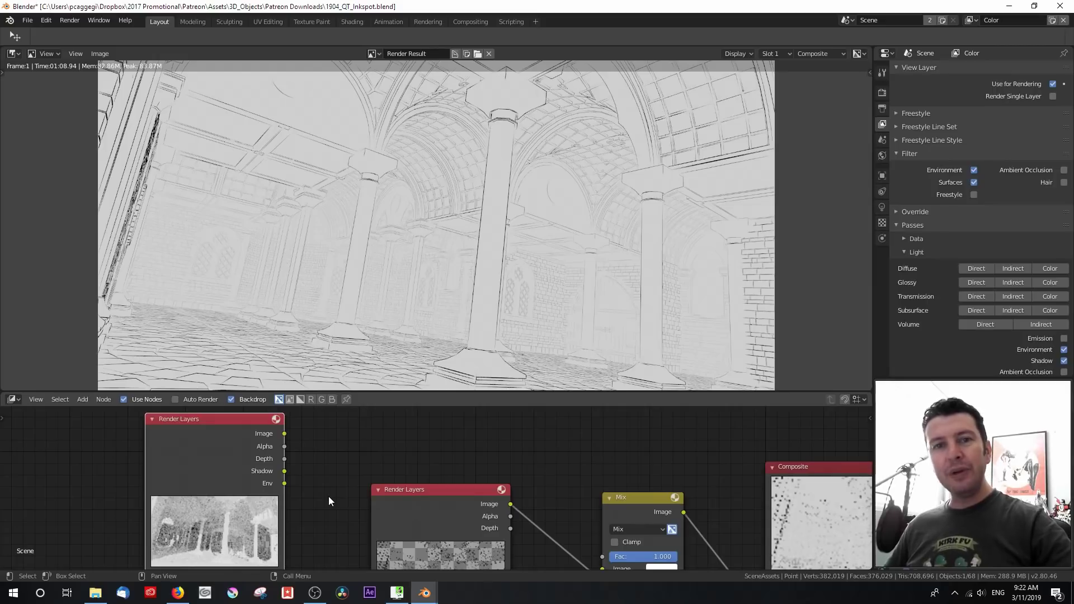
{"action": "scroll", "coordinate": [436, 472], "scroll_direction": "down", "scroll_amount": 2}
{"action": "middle_click_drag", "start_coordinate": [462, 468], "coordinate": [357, 443]}
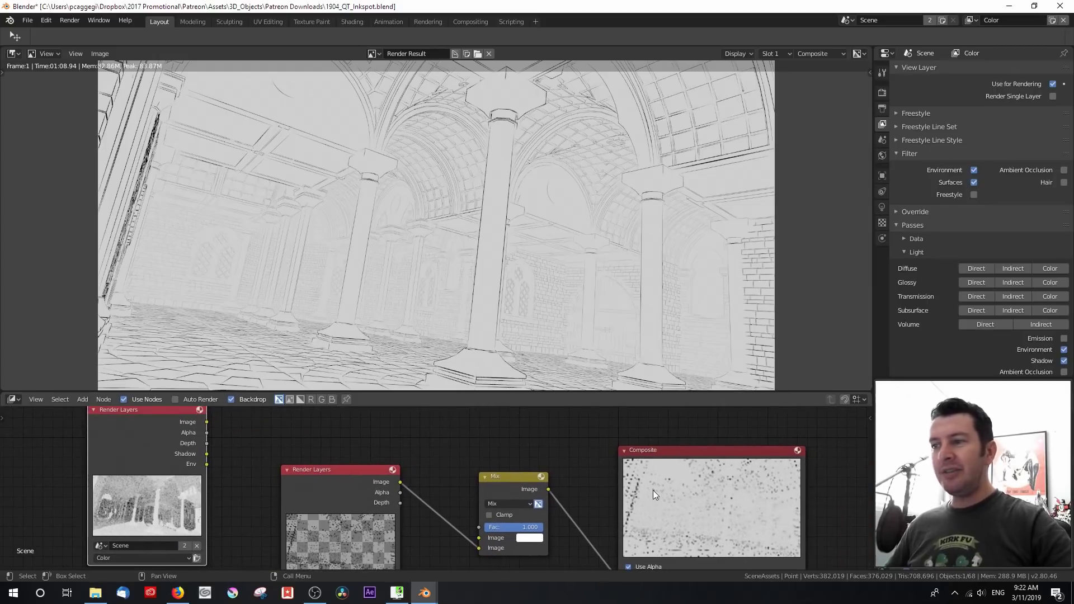
Spread out the Composite, Mix and Freestyle Render Layers nodes to make room between them.
{"action": "left_click_drag", "start_coordinate": [653, 490], "coordinate": [679, 459]}
{"action": "left_click_drag", "start_coordinate": [512, 484], "coordinate": [496, 498]}
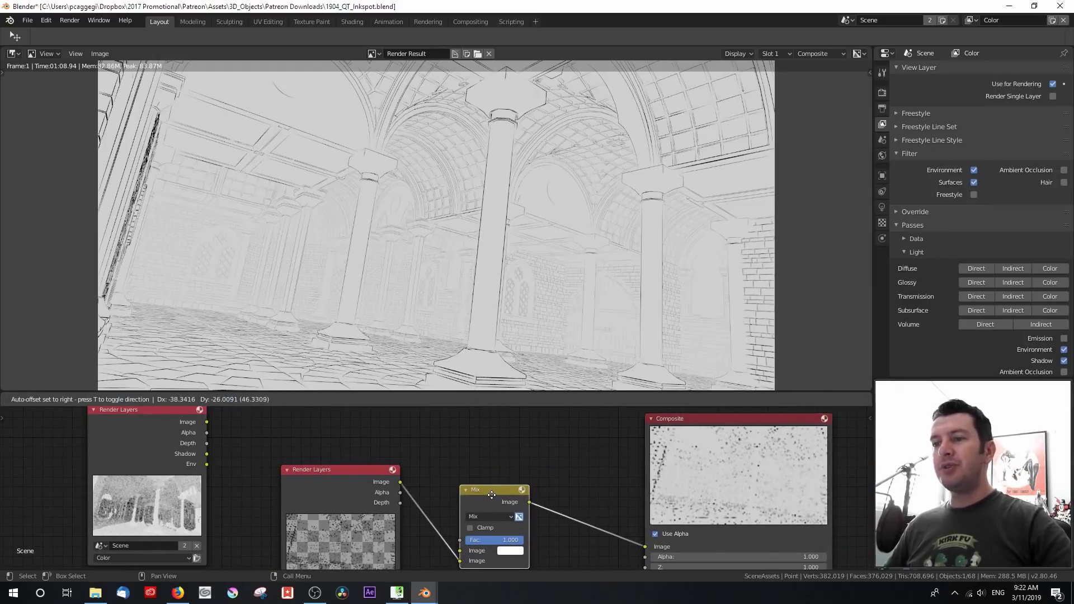
{"action": "left_click_drag", "start_coordinate": [328, 485], "coordinate": [302, 506]}
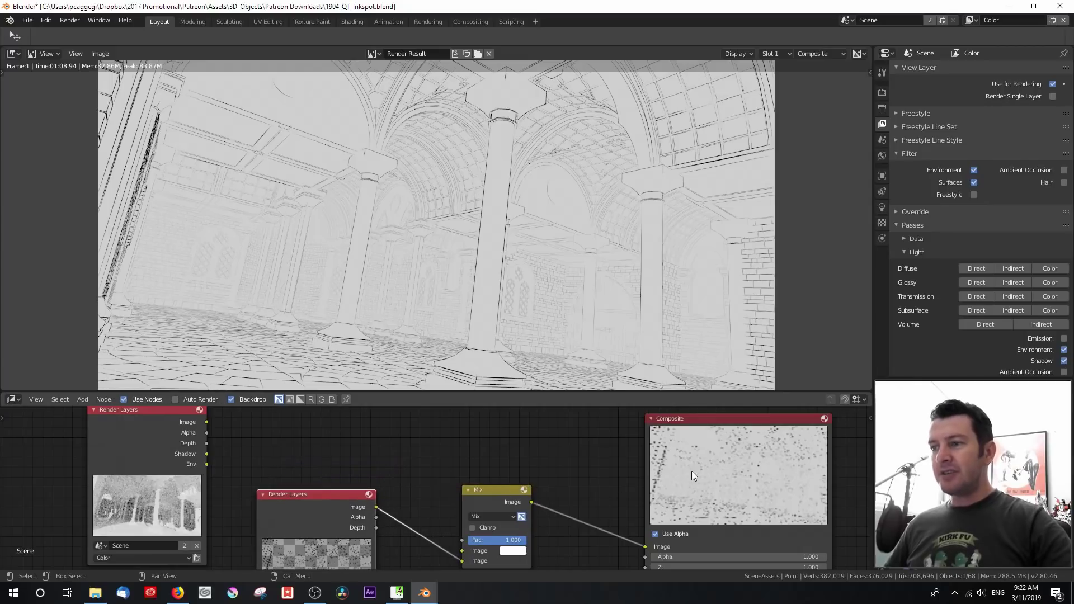
{"action": "left_click_drag", "start_coordinate": [691, 471], "coordinate": [701, 488]}
Preview the Color layer's Shadow pass by linking it directly to the Composite node's Image input.
{"action": "scroll", "coordinate": [589, 482], "scroll_direction": "down", "scroll_amount": 2}
{"action": "middle_click_drag", "start_coordinate": [554, 481], "coordinate": [578, 482]}
{"action": "left_click_drag", "start_coordinate": [321, 470], "coordinate": [626, 543]}
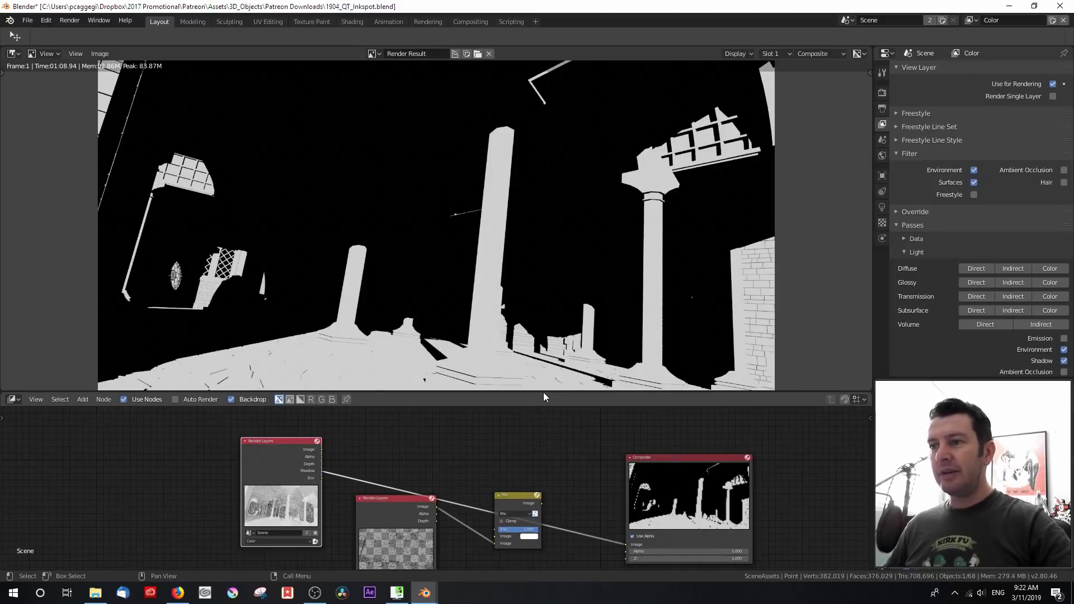
{"action": "left_click_drag", "start_coordinate": [544, 393], "coordinate": [544, 450]}
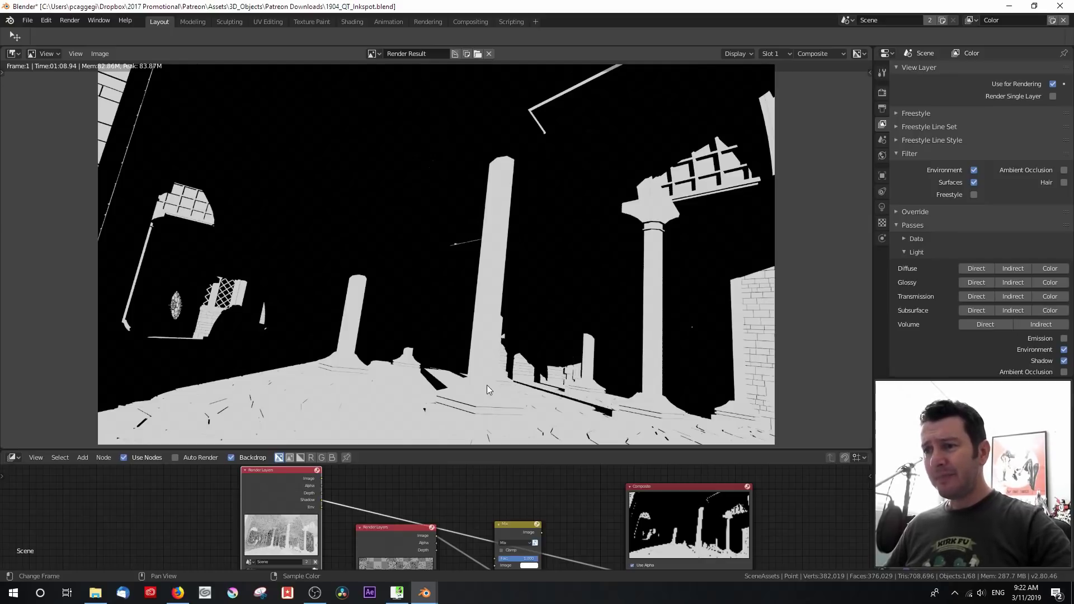
{"action": "left_click_drag", "start_coordinate": [642, 507], "coordinate": [665, 492]}
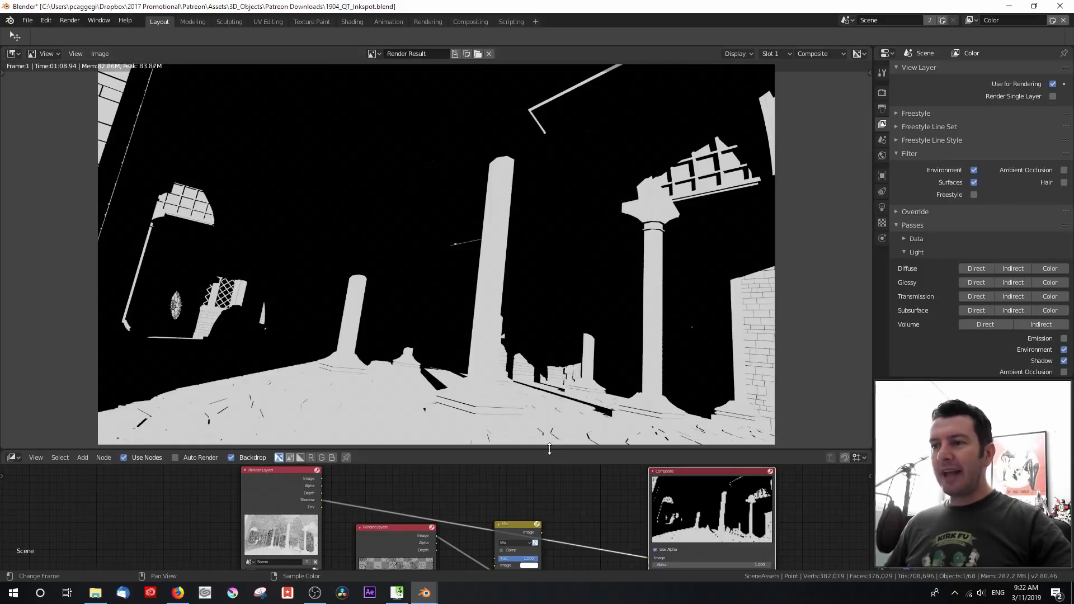
{"action": "left_click_drag", "start_coordinate": [553, 451], "coordinate": [546, 390]}
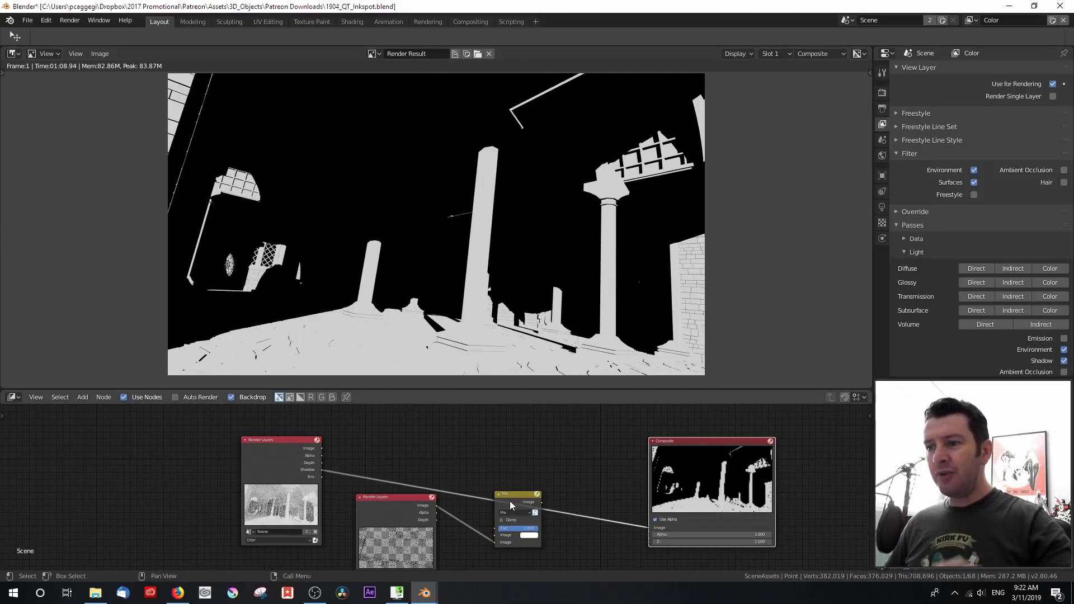
Route the Shadow pass into the Mix node's first Image input and link the Mix output to the Composite node.
{"action": "left_click_drag", "start_coordinate": [512, 500], "coordinate": [538, 445]}
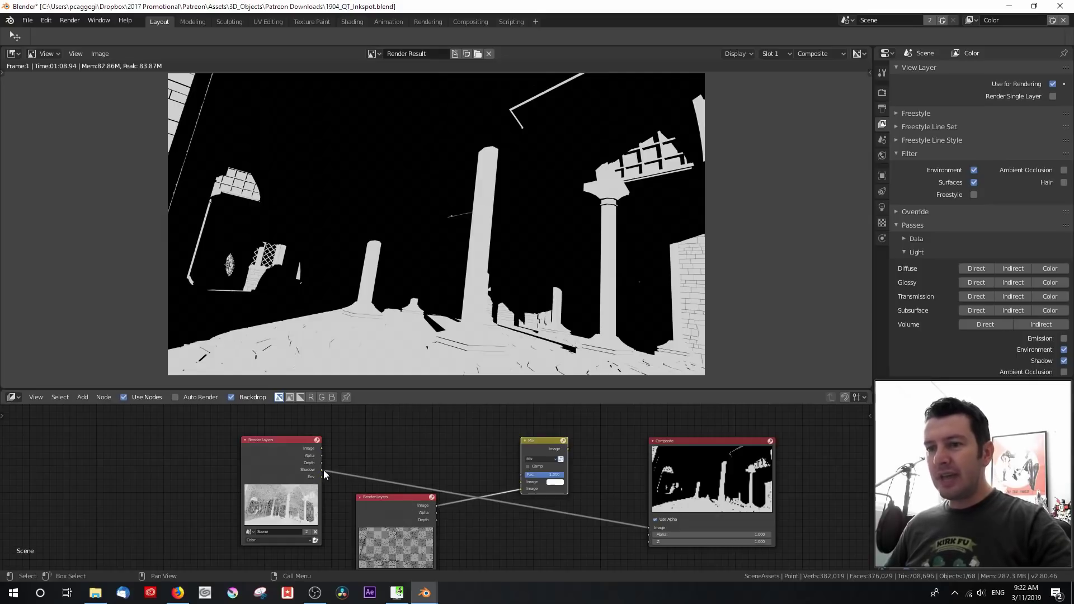
{"action": "left_click_drag", "start_coordinate": [322, 470], "coordinate": [522, 482]}
{"action": "left_click_drag", "start_coordinate": [568, 449], "coordinate": [654, 532]}
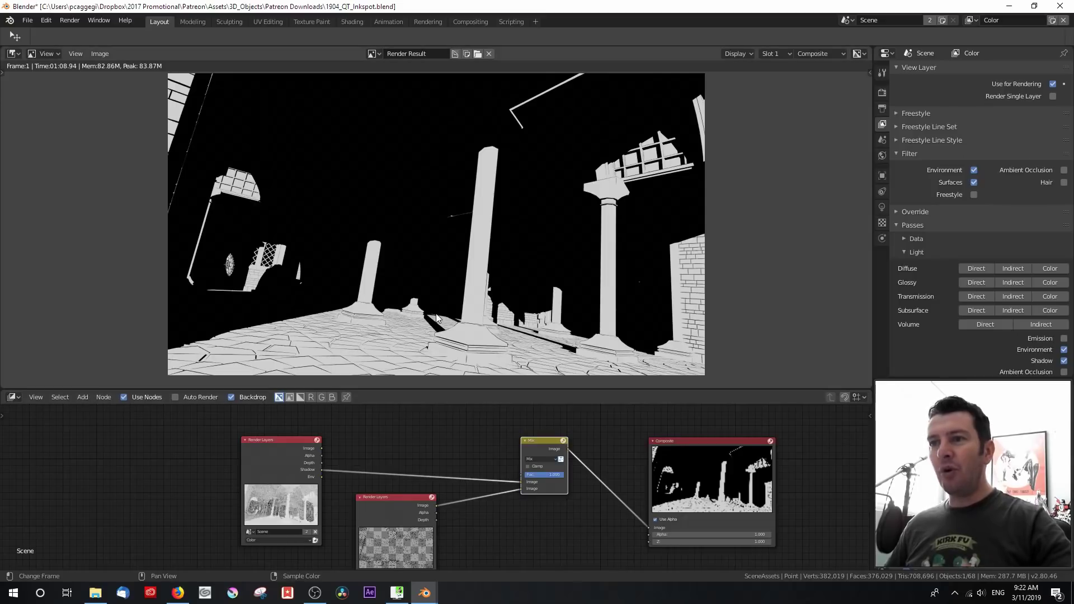
{"action": "scroll", "coordinate": [435, 317], "scroll_direction": "up", "scroll_amount": 1}
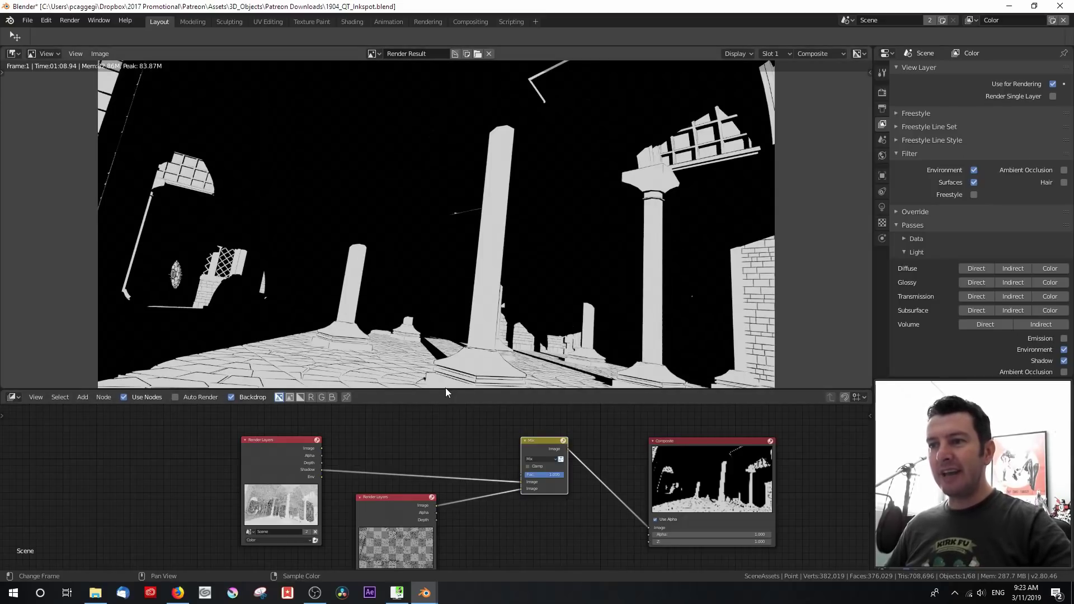
{"action": "left_click_drag", "start_coordinate": [445, 389], "coordinate": [443, 479]}
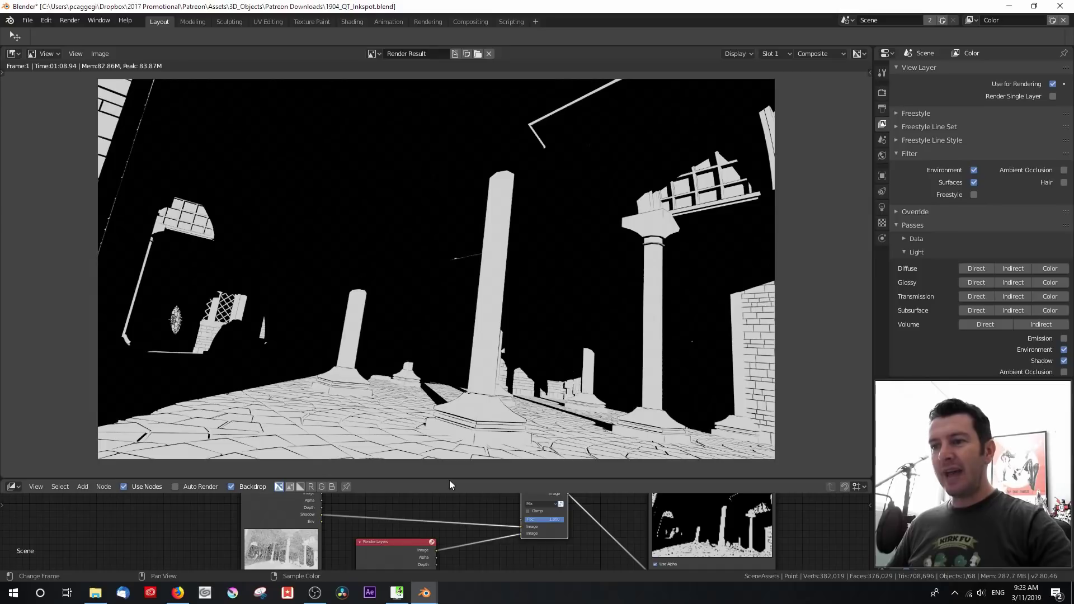
{"action": "left_click_drag", "start_coordinate": [447, 478], "coordinate": [447, 358]}
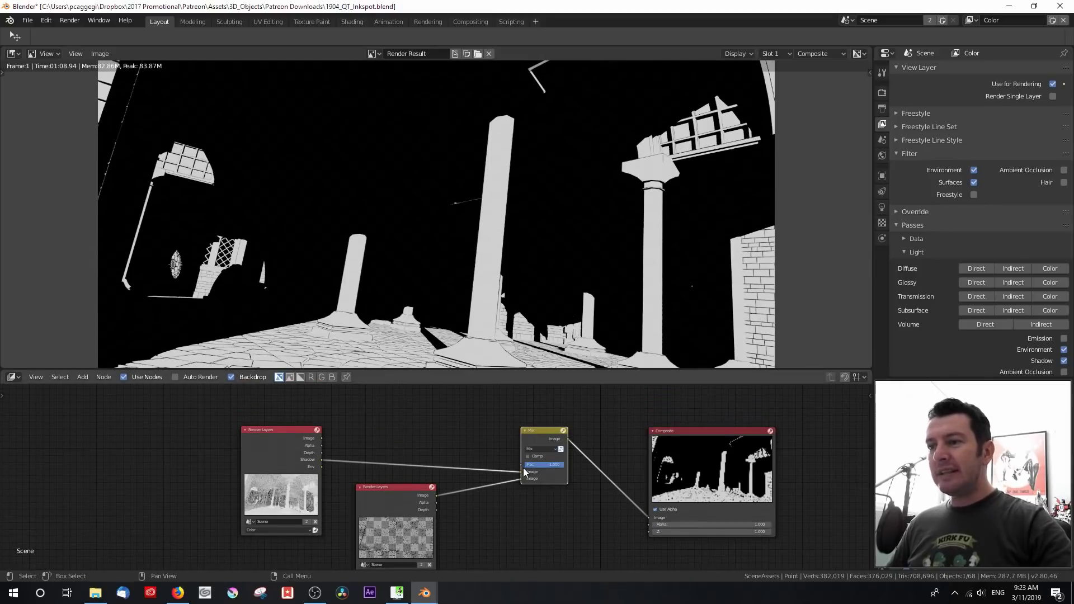
Move the Shadow link from the Mix node to the Composite node's Image input and set the Mix node aside.
{"action": "left_click_drag", "start_coordinate": [521, 471], "coordinate": [655, 518]}
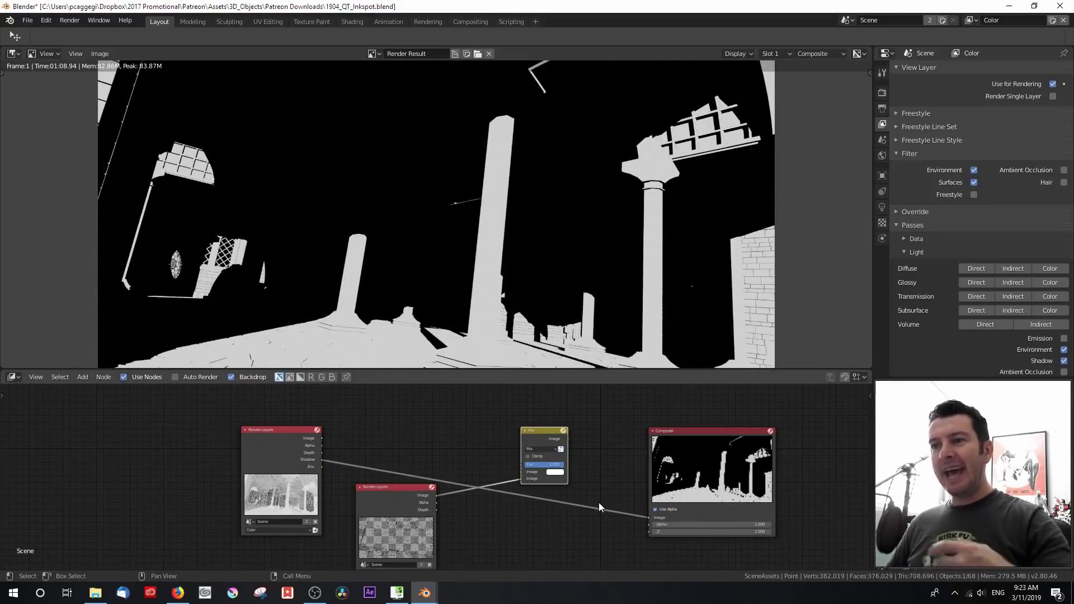
{"action": "left_click_drag", "start_coordinate": [535, 441], "coordinate": [506, 526]}
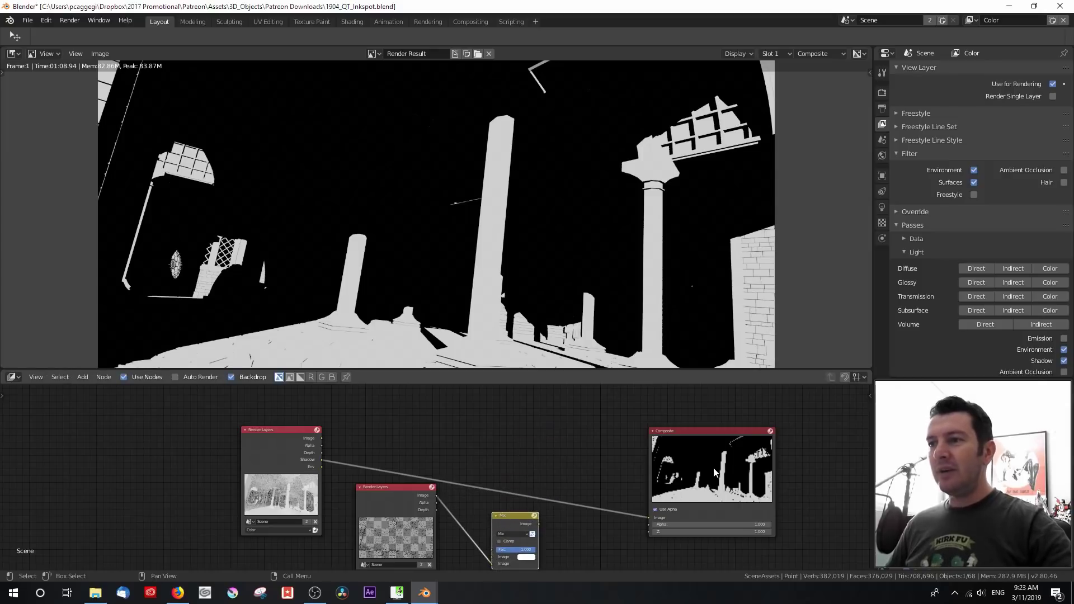
{"action": "left_click_drag", "start_coordinate": [717, 472], "coordinate": [726, 451]}
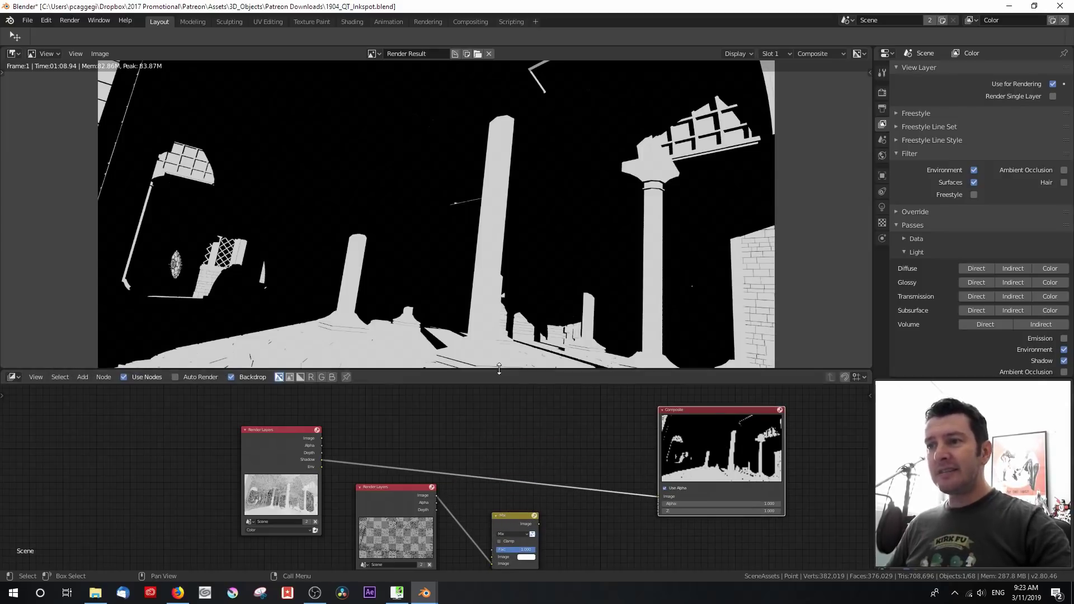
{"action": "mouse_move", "coordinate": [497, 370]}
{"action": "left_mouse_down"}
{"action": "mouse_move", "coordinate": [497, 423]}
{"action": "mouse_move", "coordinate": [496, 384]}
{"action": "left_mouse_up"}
Place the Mix node back between the layers and the Composite, linking the Freestyle image through it to the Composite's Image input.
{"action": "left_click_drag", "start_coordinate": [511, 527], "coordinate": [546, 441]}
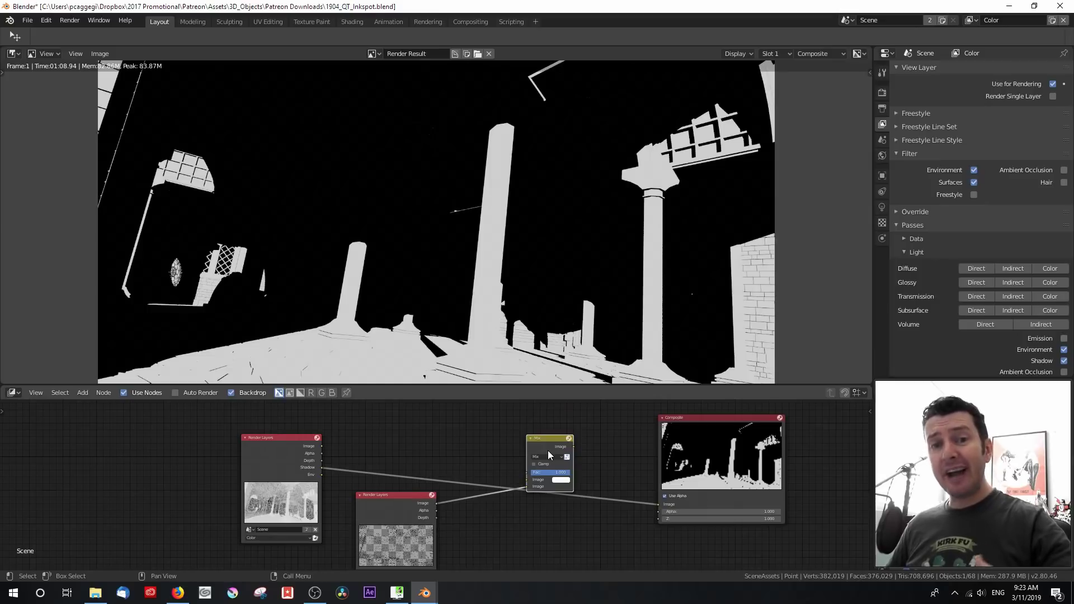
{"action": "left_click_drag", "start_coordinate": [434, 503], "coordinate": [527, 480]}
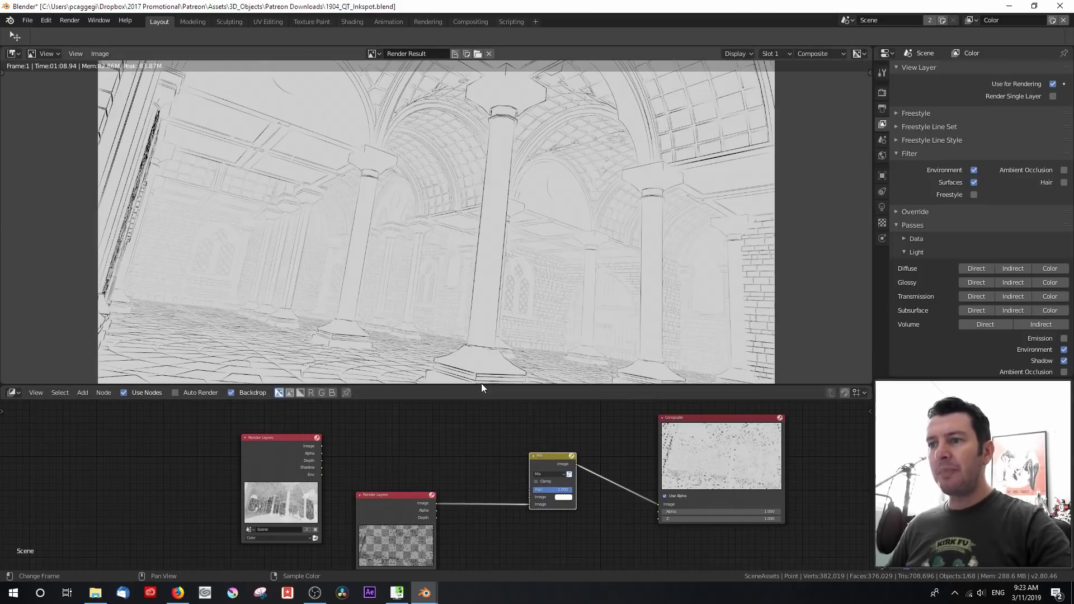
{"action": "left_click_drag", "start_coordinate": [480, 385], "coordinate": [481, 444]}
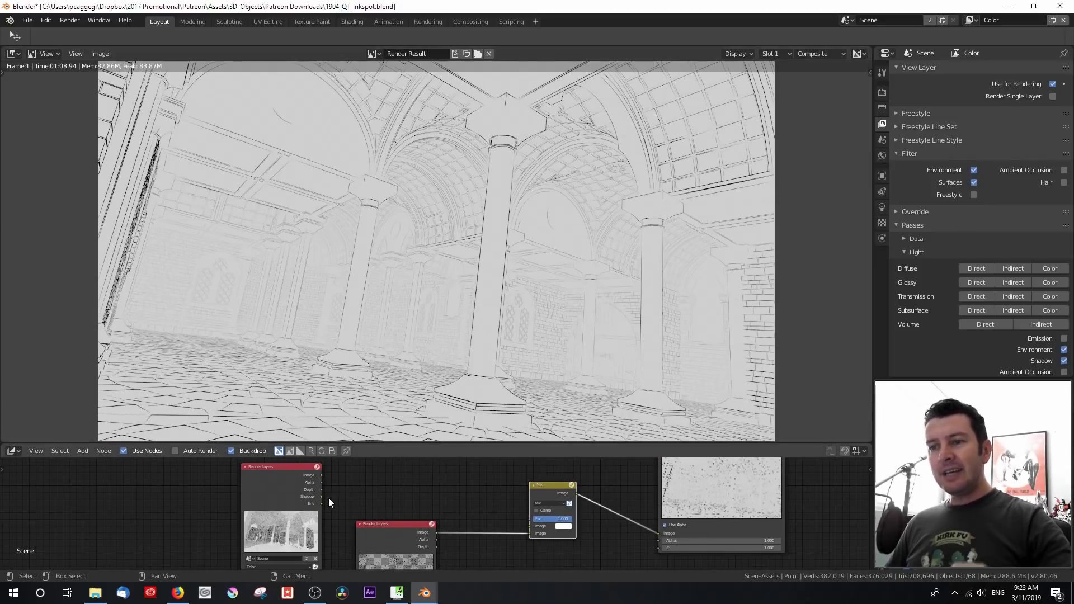
Connect the Color layer's Shadow output to the Mix node's Fac input and inspect the line work in the render.
{"action": "left_click_drag", "start_coordinate": [321, 496], "coordinate": [528, 518]}
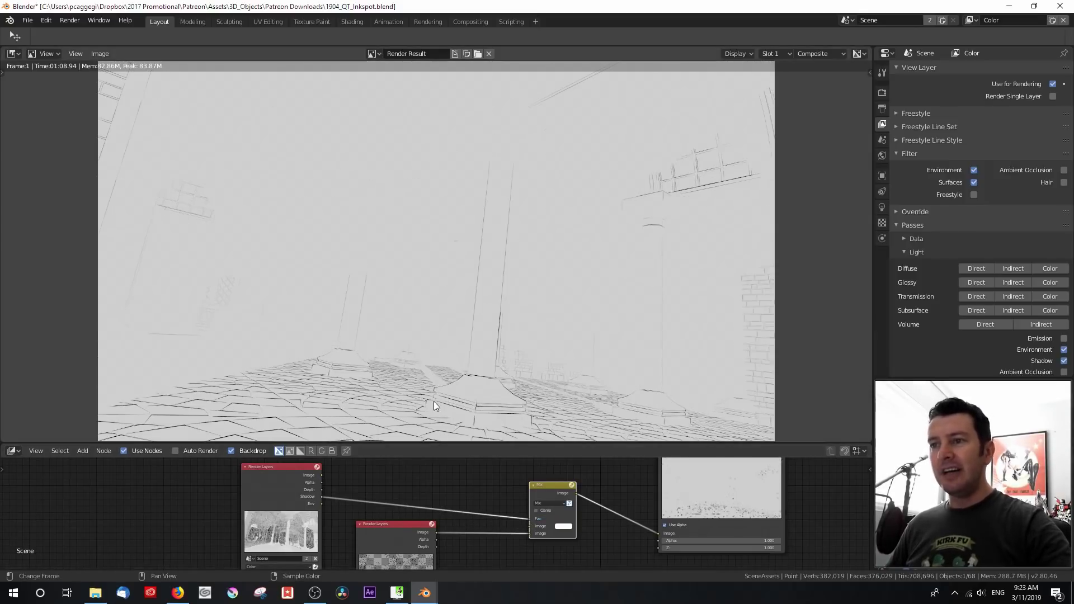
{"action": "scroll", "coordinate": [430, 392], "scroll_direction": "up", "scroll_amount": 2}
{"action": "middle_click_drag", "start_coordinate": [440, 413], "coordinate": [323, 235]}
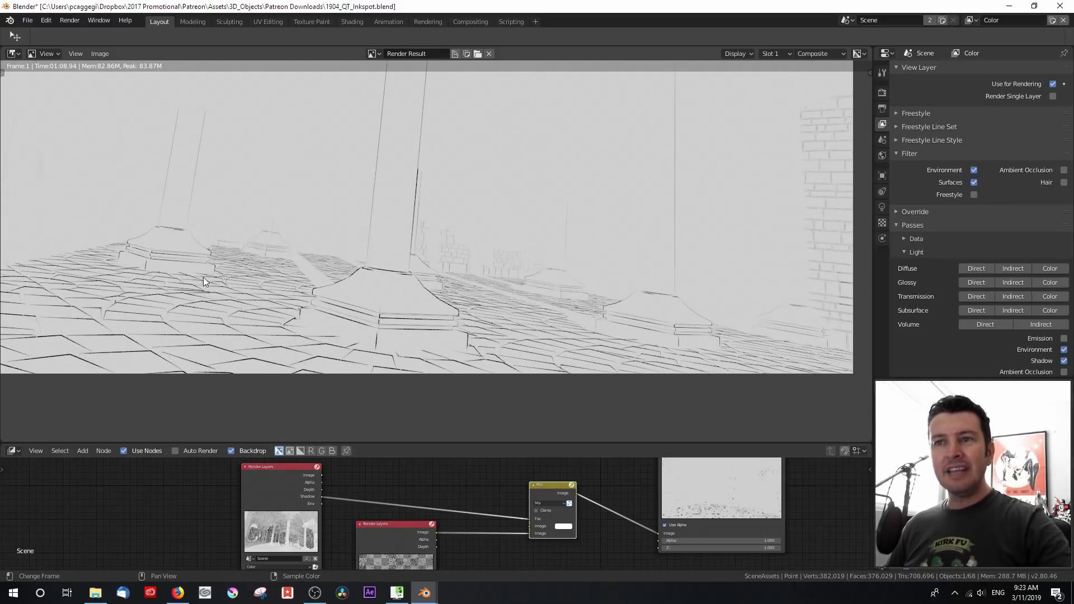
{"action": "middle_click_drag", "start_coordinate": [147, 210], "coordinate": [169, 94]}
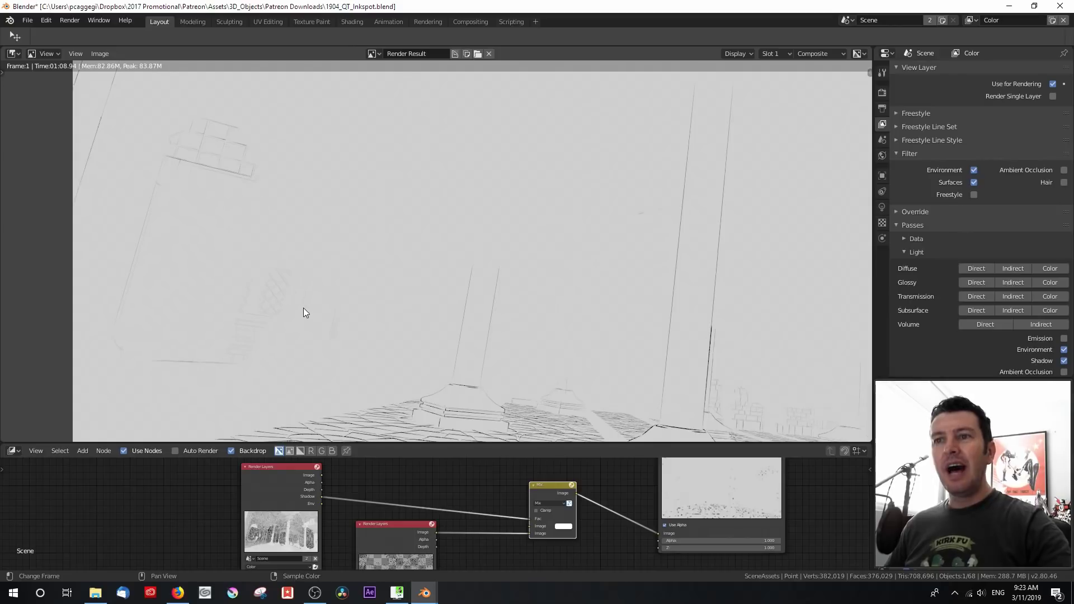
{"action": "scroll", "coordinate": [307, 297], "scroll_direction": "down", "scroll_amount": 3}
{"action": "middle_click_drag", "start_coordinate": [364, 281], "coordinate": [451, 307]}
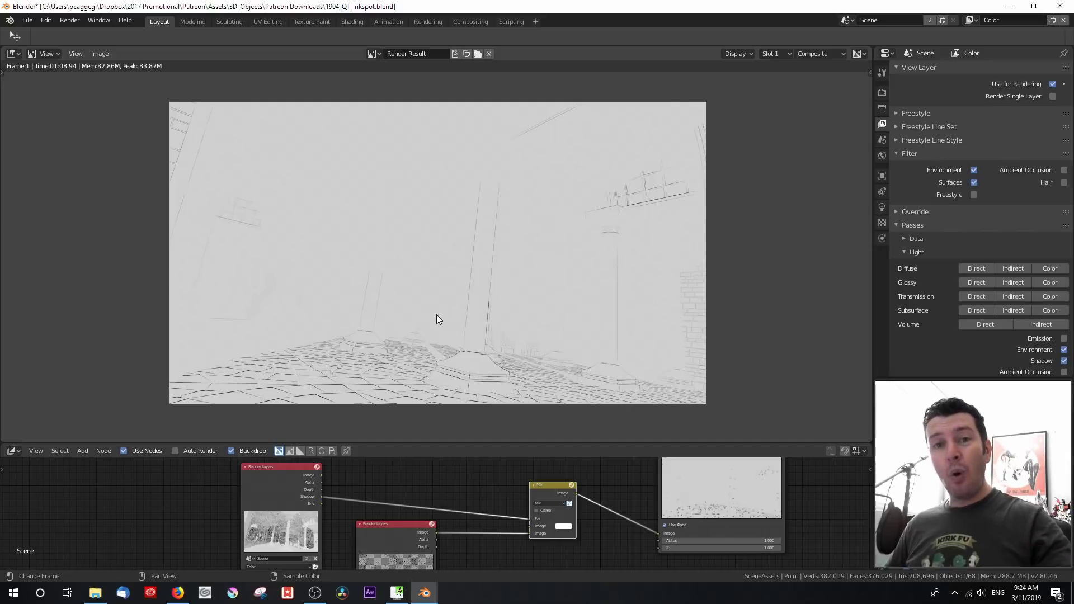
Add an Invert node on the link between the Color layer's Shadow output and the Mix node's Fac input.
{"action": "left_click_drag", "start_coordinate": [703, 491], "coordinate": [701, 501]}
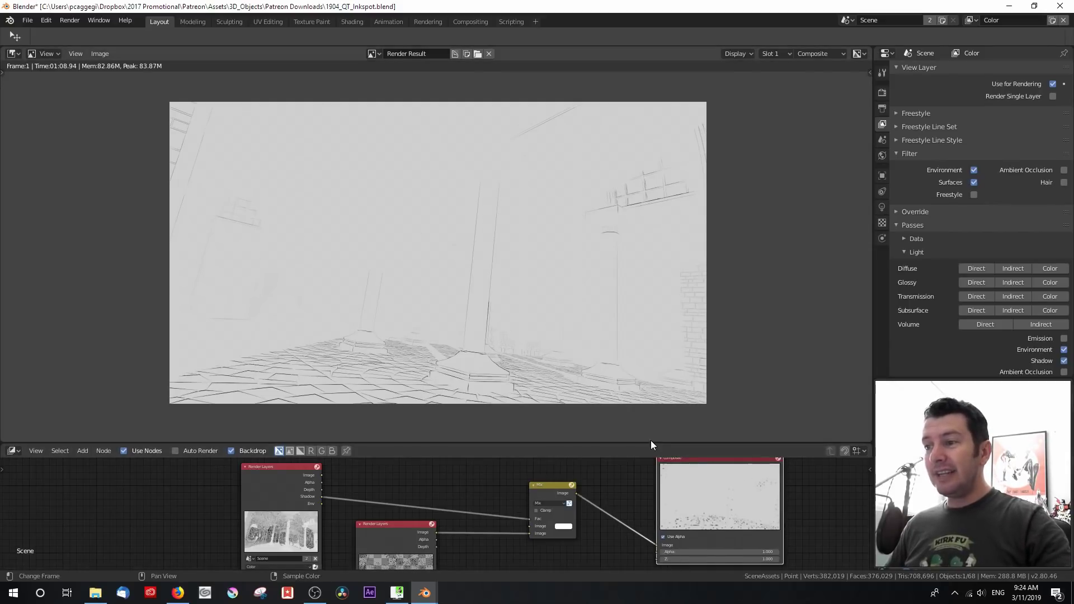
{"action": "left_click_drag", "start_coordinate": [650, 444], "coordinate": [651, 390]}
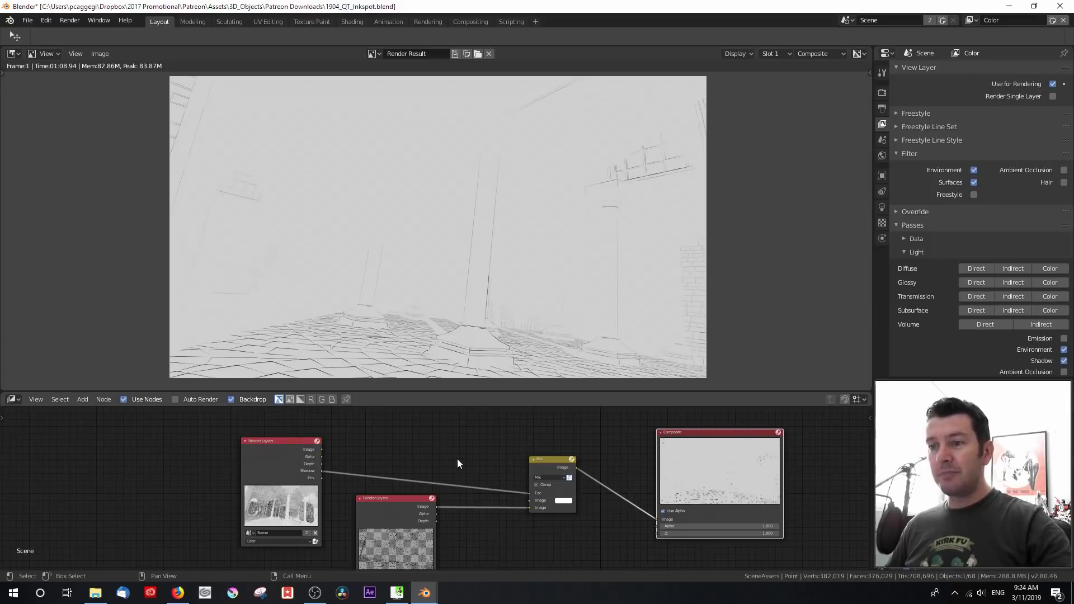
{"action": "key", "text": "shift+a"}
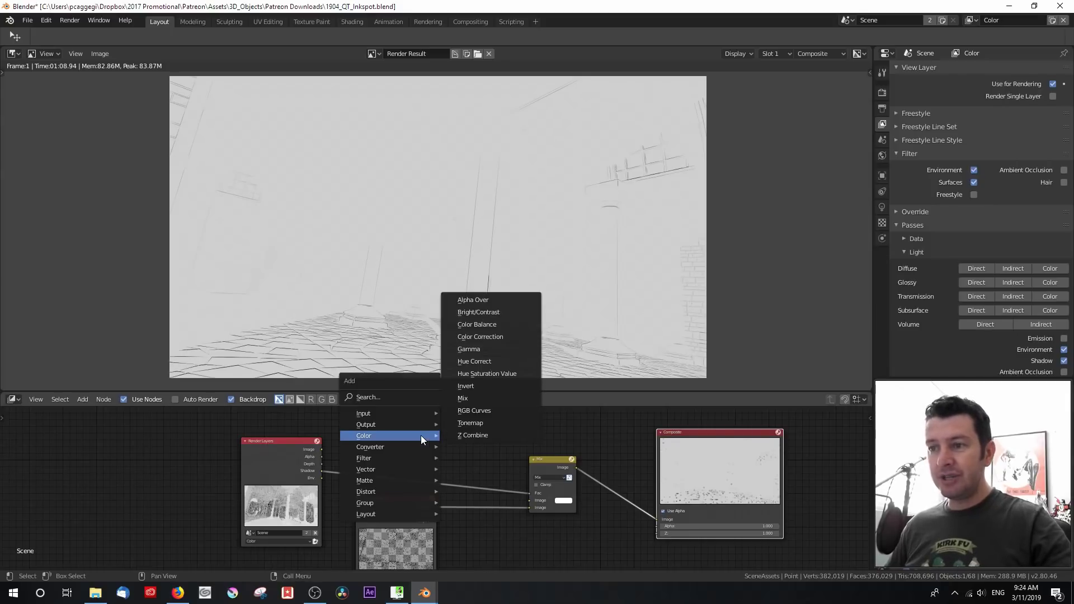
{"action": "left_click", "coordinate": [499, 386]}
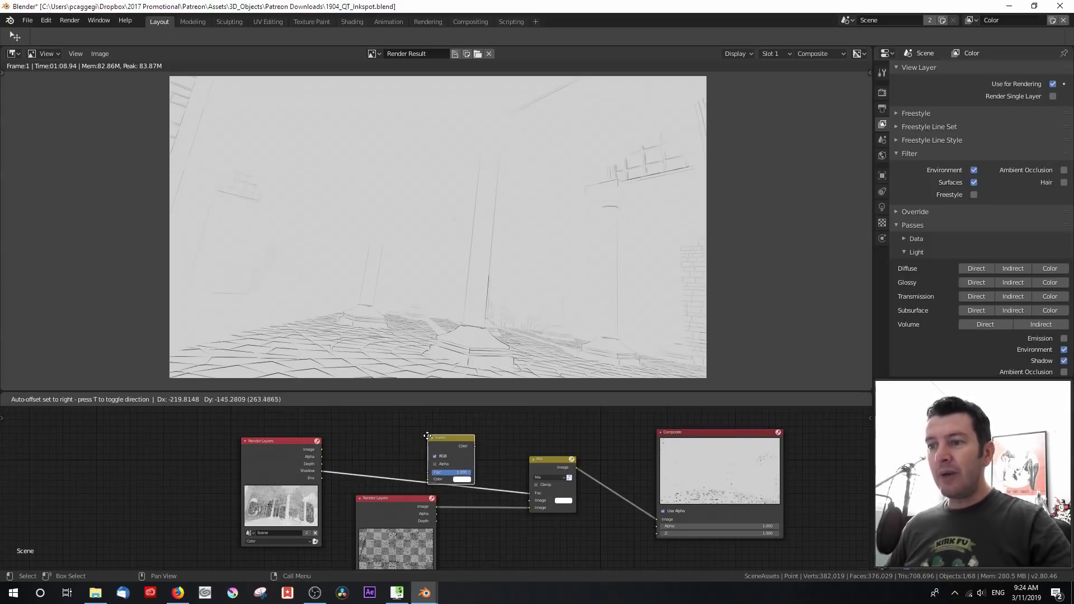
{"action": "left_click", "coordinate": [429, 447]}
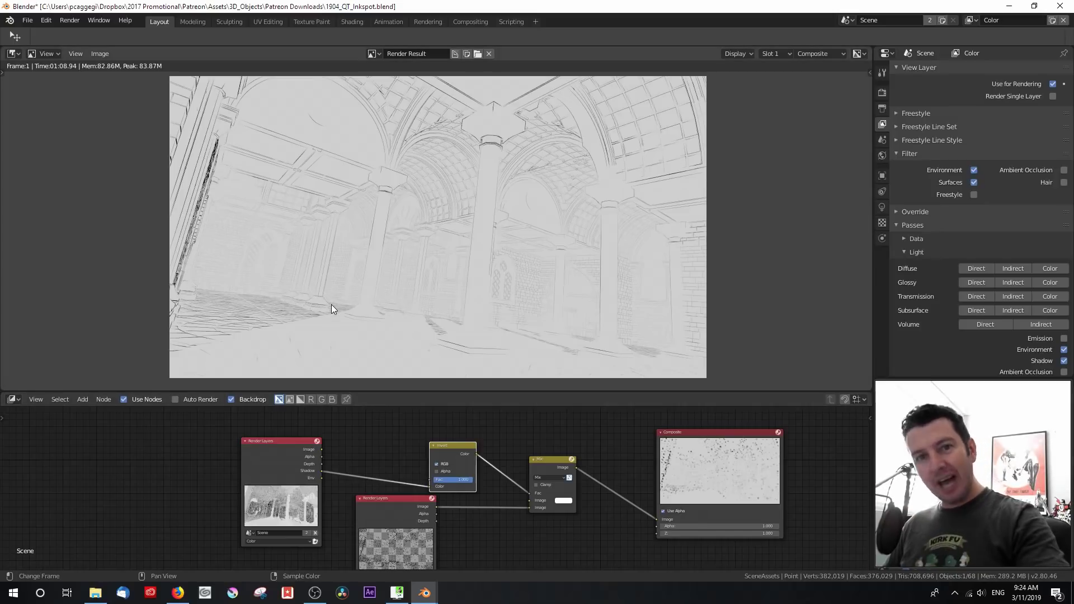
Preview the Shadow pass directly in the Composite node, then relink the Mix output to it.
{"action": "left_click_drag", "start_coordinate": [322, 470], "coordinate": [656, 520]}
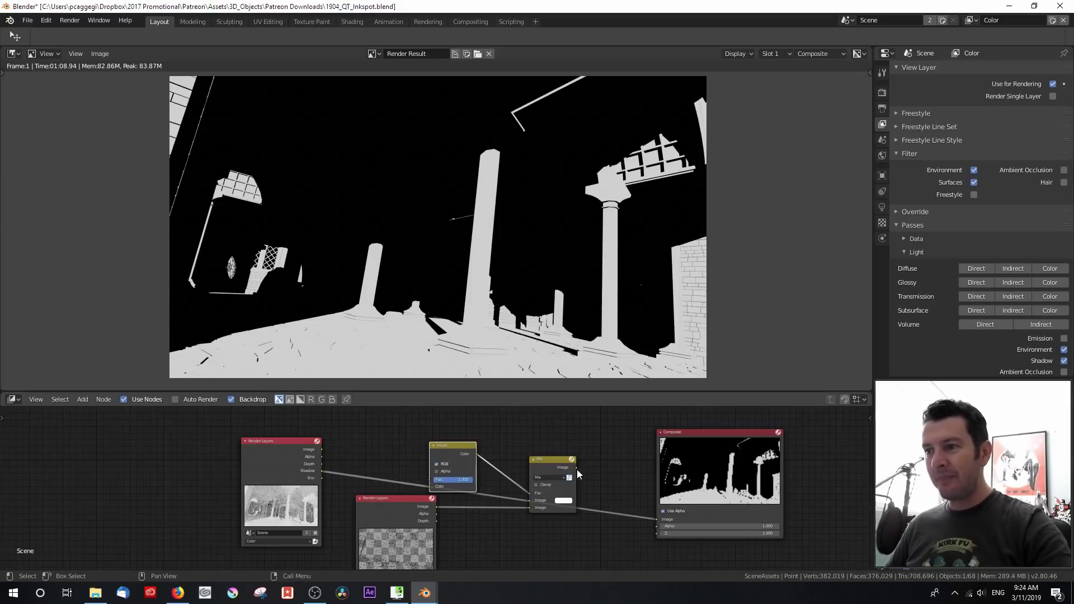
{"action": "left_click_drag", "start_coordinate": [576, 468], "coordinate": [653, 519]}
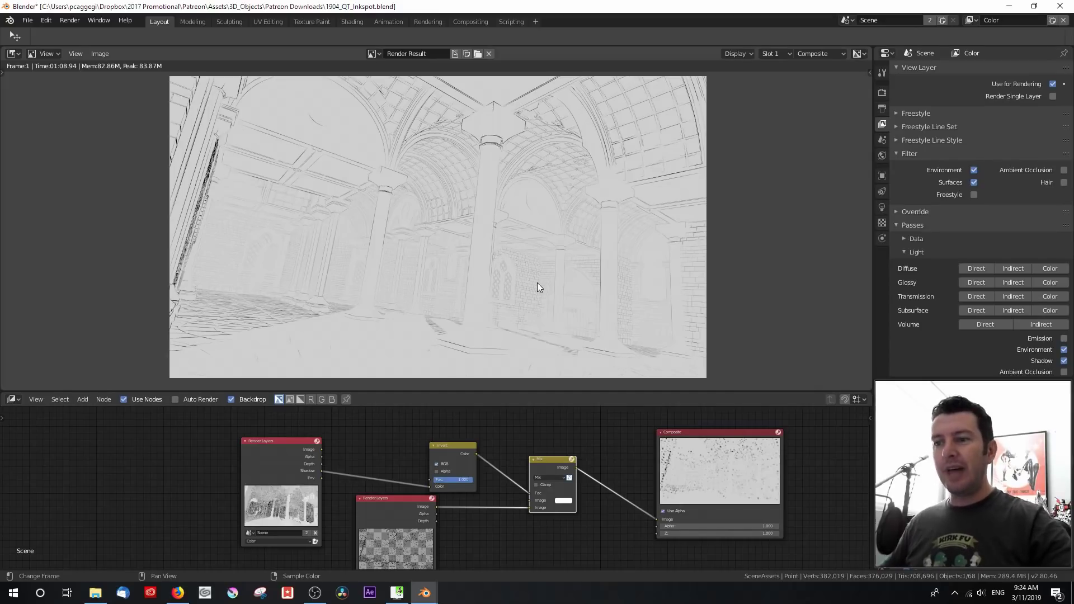
Set the Mix node's first Image colour to black and feed its second Image input from the Freestyle layer's Alpha output.
{"action": "left_click", "coordinate": [566, 501]}
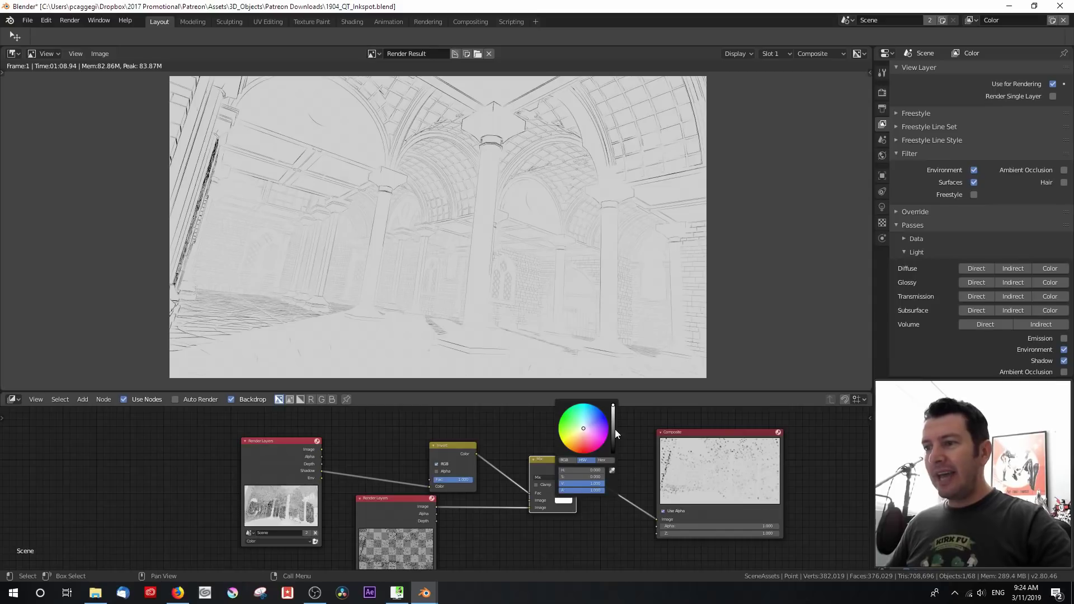
{"action": "left_click_drag", "start_coordinate": [612, 414], "coordinate": [609, 453]}
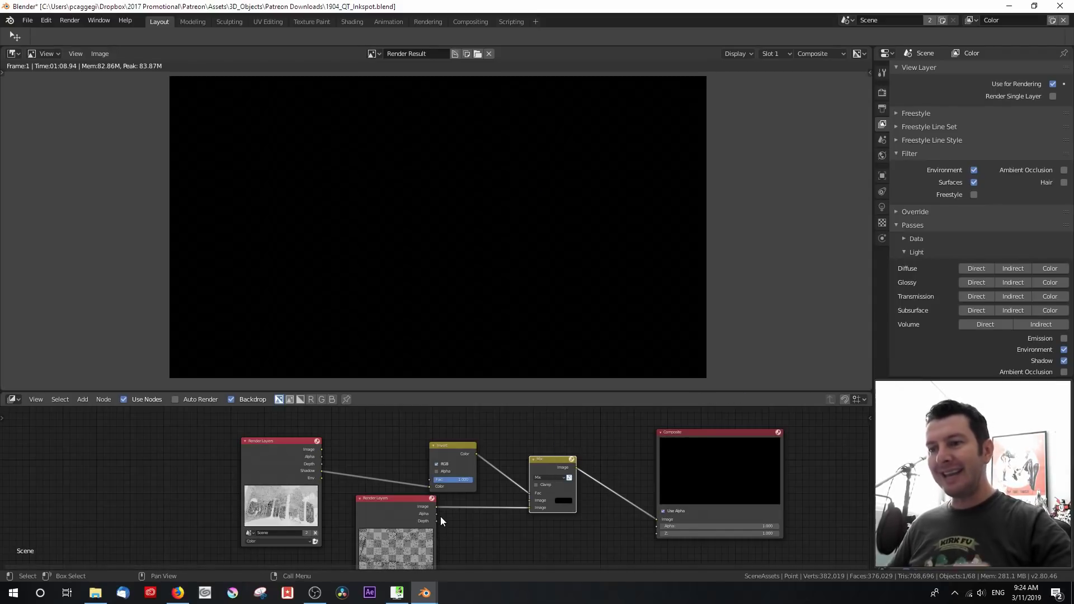
{"action": "scroll", "coordinate": [379, 530], "scroll_direction": "up", "scroll_amount": 3}
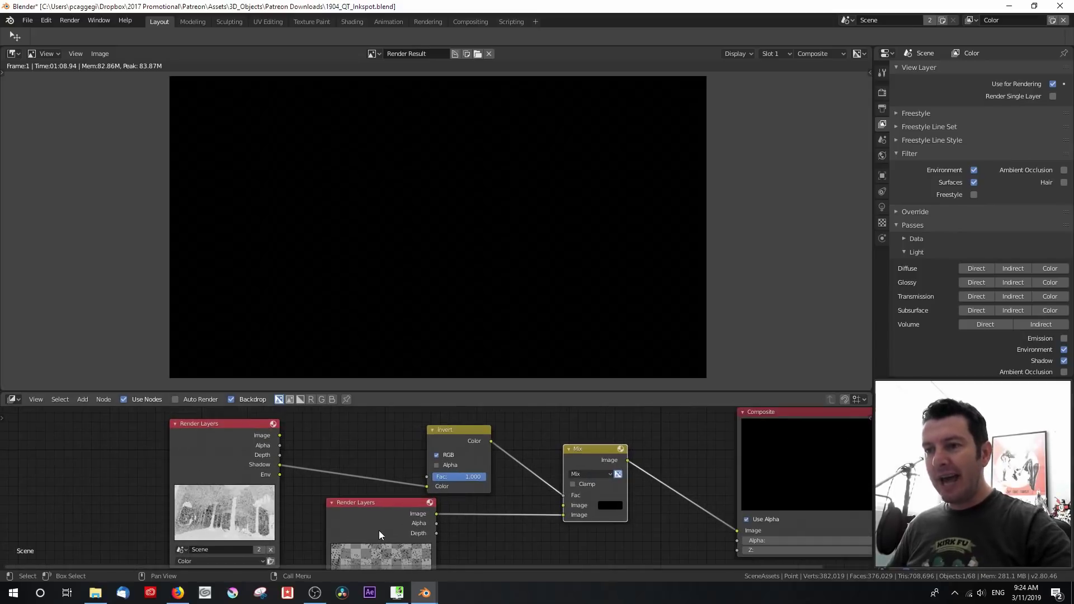
{"action": "scroll", "coordinate": [378, 529], "scroll_direction": "up", "scroll_amount": 1}
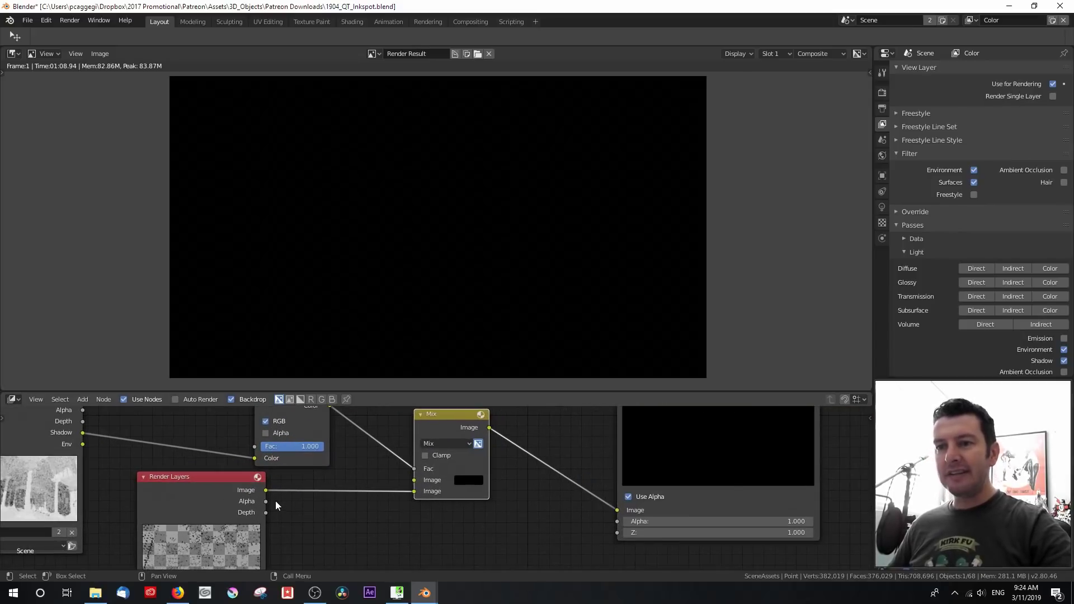
{"action": "mouse_move", "coordinate": [414, 491]}
{"action": "left_mouse_down"}
{"action": "mouse_move", "coordinate": [271, 499]}
{"action": "mouse_move", "coordinate": [414, 491]}
{"action": "left_mouse_up"}
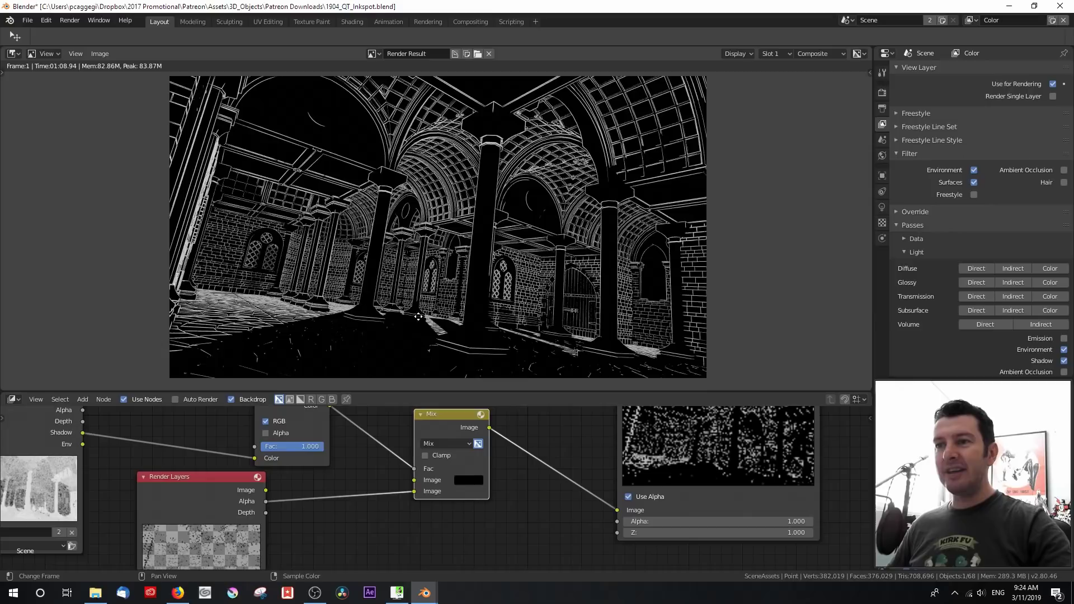
{"action": "middle_click_drag", "start_coordinate": [418, 317], "coordinate": [386, 299]}
{"action": "scroll", "coordinate": [376, 297], "scroll_direction": "up", "scroll_amount": 2}
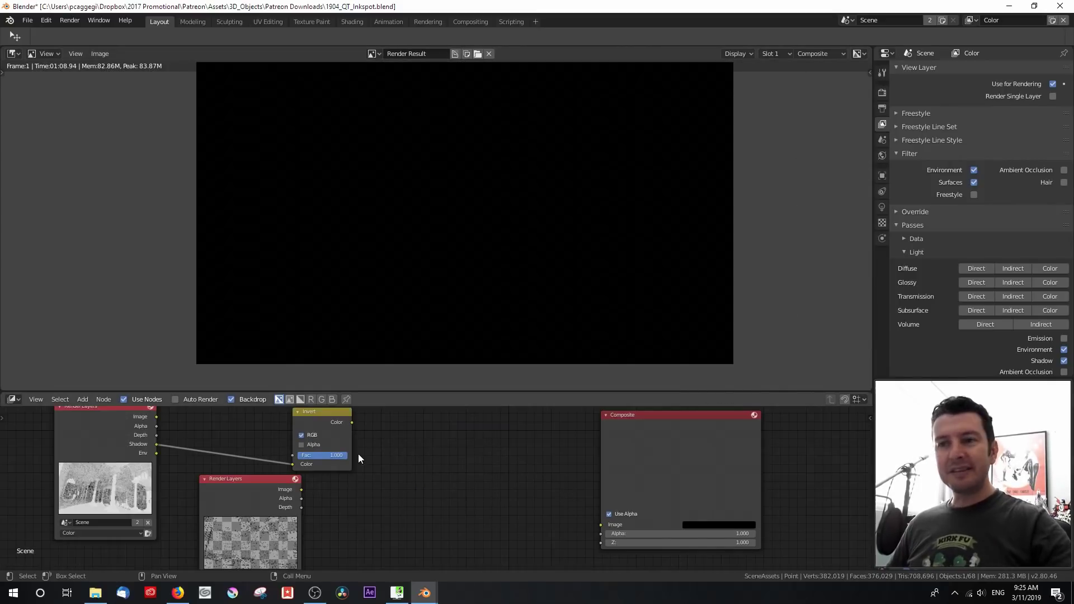
Preview the Invert node's output in the Composite node, then link the Color layer's Shadow output directly to the Composite's Image input.
{"action": "left_click_drag", "start_coordinate": [352, 423], "coordinate": [601, 525]}
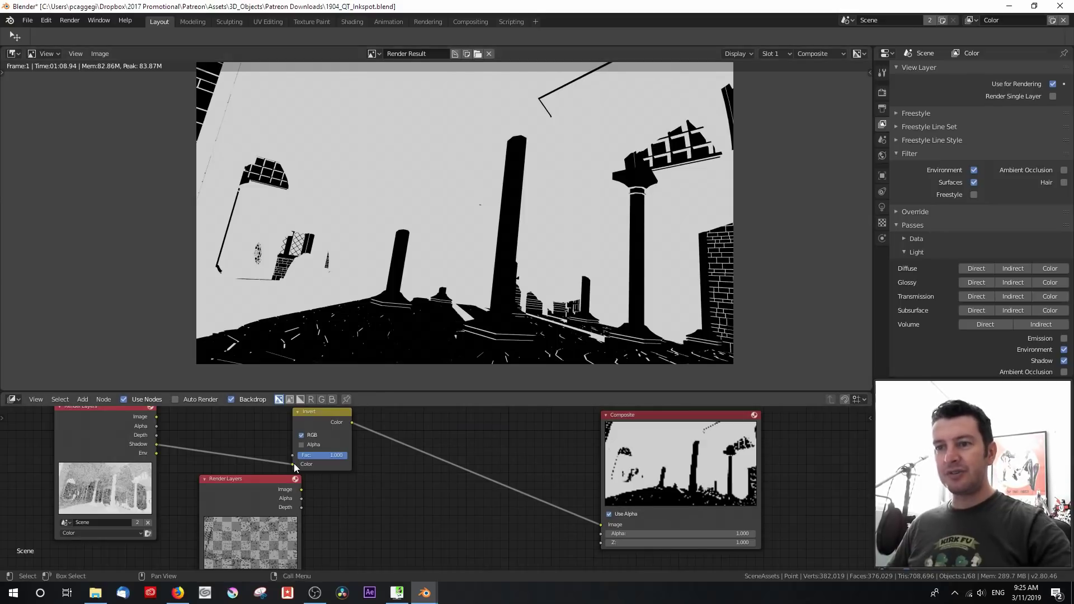
{"action": "left_click_drag", "start_coordinate": [294, 464], "coordinate": [601, 525]}
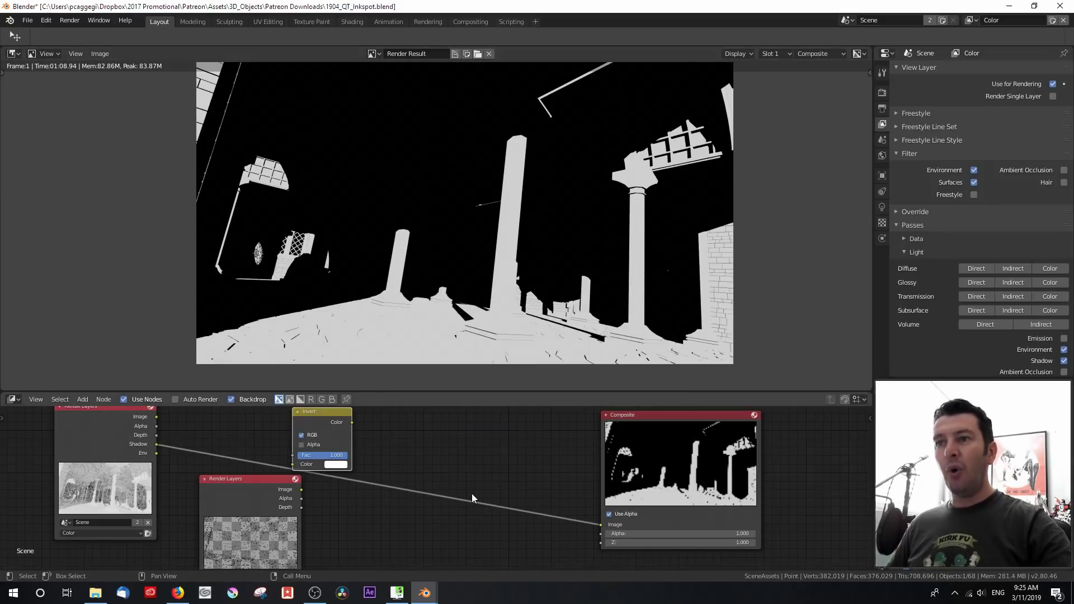
{"action": "key", "text": "g"}
{"action": "left_click", "coordinate": [492, 489]}
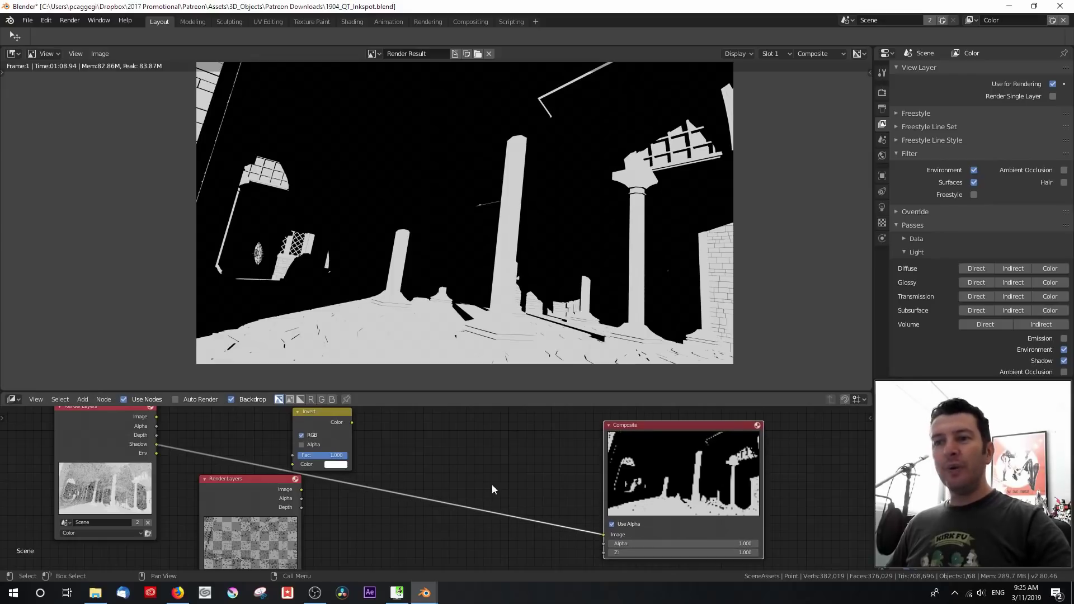
{"action": "scroll", "coordinate": [439, 484], "scroll_direction": "down", "scroll_amount": 1}
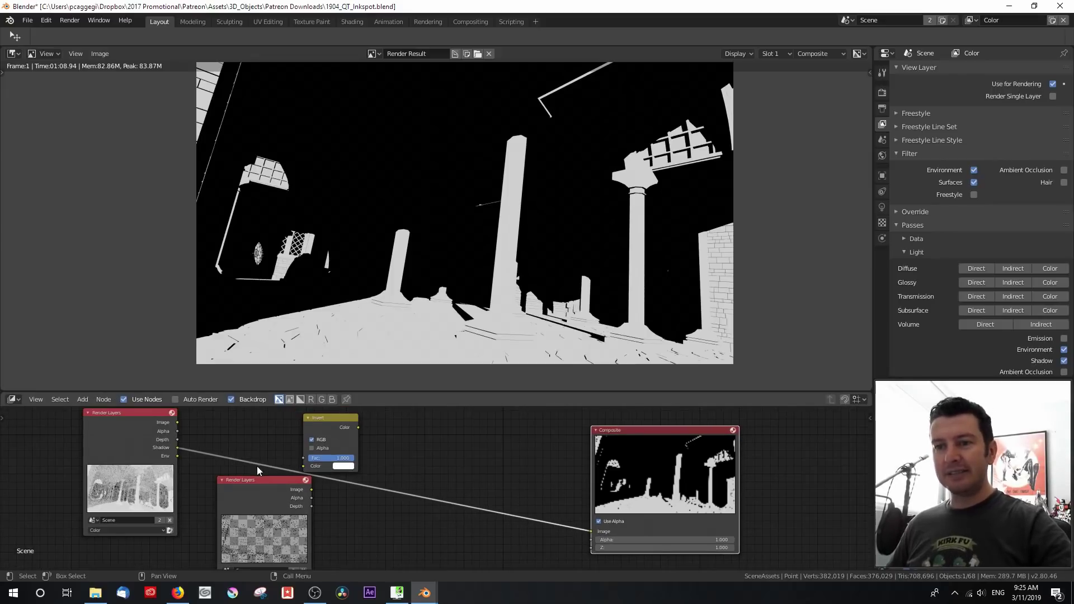
Remove the unlinked Invert node, leaving only the two Render Layers nodes and the Composite.
{"action": "left_click", "coordinate": [258, 492]}
{"action": "left_click_drag", "start_coordinate": [259, 491], "coordinate": [269, 504]}
{"action": "left_click_drag", "start_coordinate": [326, 425], "coordinate": [372, 426]}
{"action": "key", "text": "ctrl+z"}
{"action": "key", "text": "ctrl+z"}
{"action": "scroll", "coordinate": [449, 479], "scroll_direction": "down", "scroll_amount": 1}
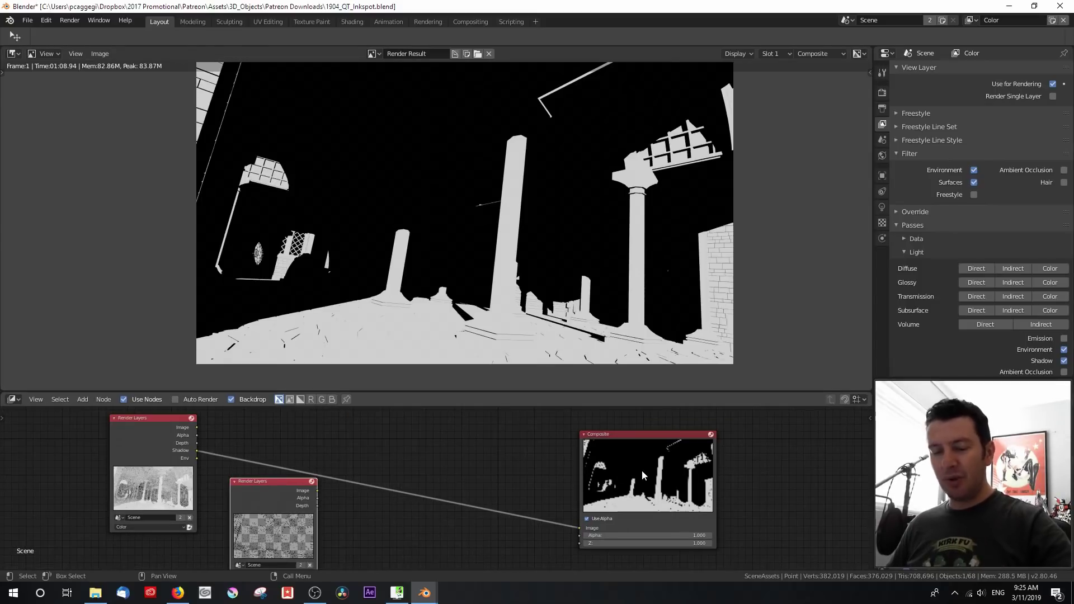
Switch the Composite node's type to Viewer, keeping the Shadow link to its Image input.
{"action": "key", "text": "shift+s"}
{"action": "mouse_move", "coordinate": [634, 508]}
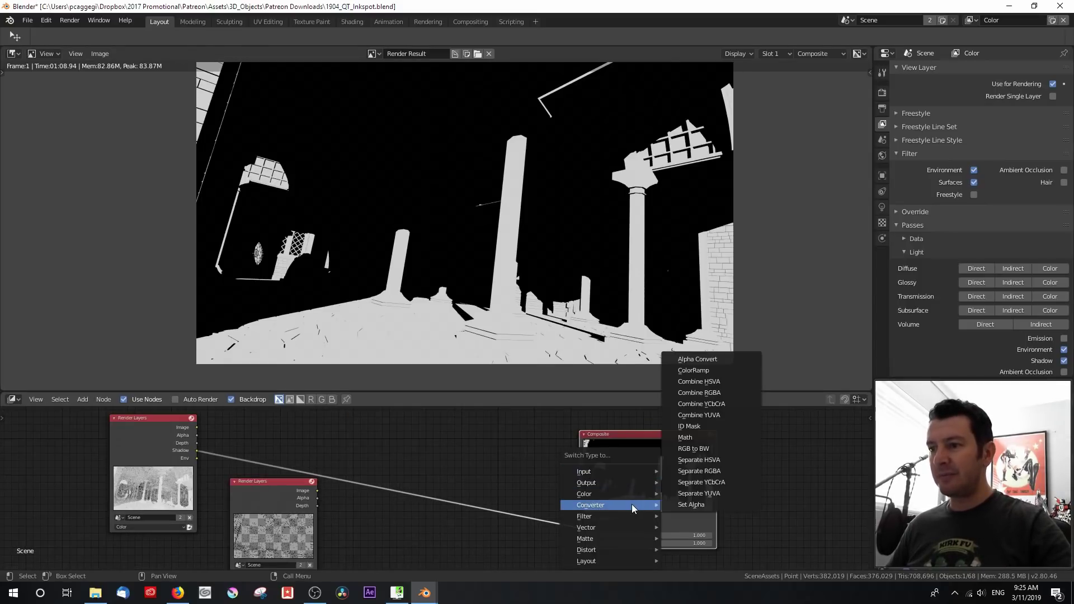
{"action": "mouse_move", "coordinate": [613, 484]}
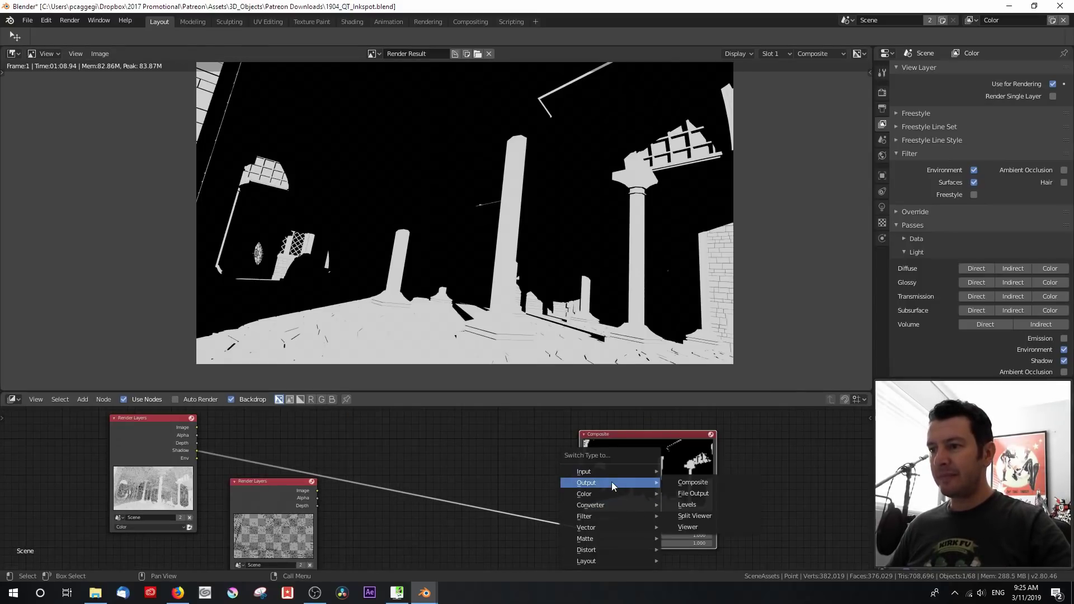
{"action": "left_click", "coordinate": [699, 527]}
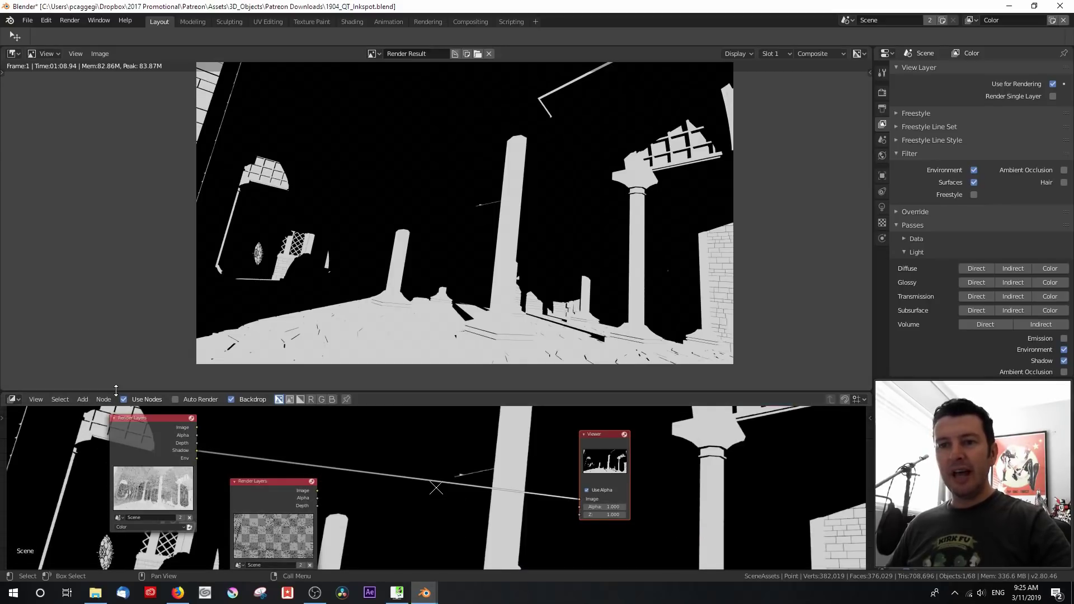
Join the image editor area into the compositor so the node editor fills the main workspace.
{"action": "right_click", "coordinate": [116, 390]}
{"action": "left_click", "coordinate": [114, 398]}
{"action": "left_click", "coordinate": [168, 355]}
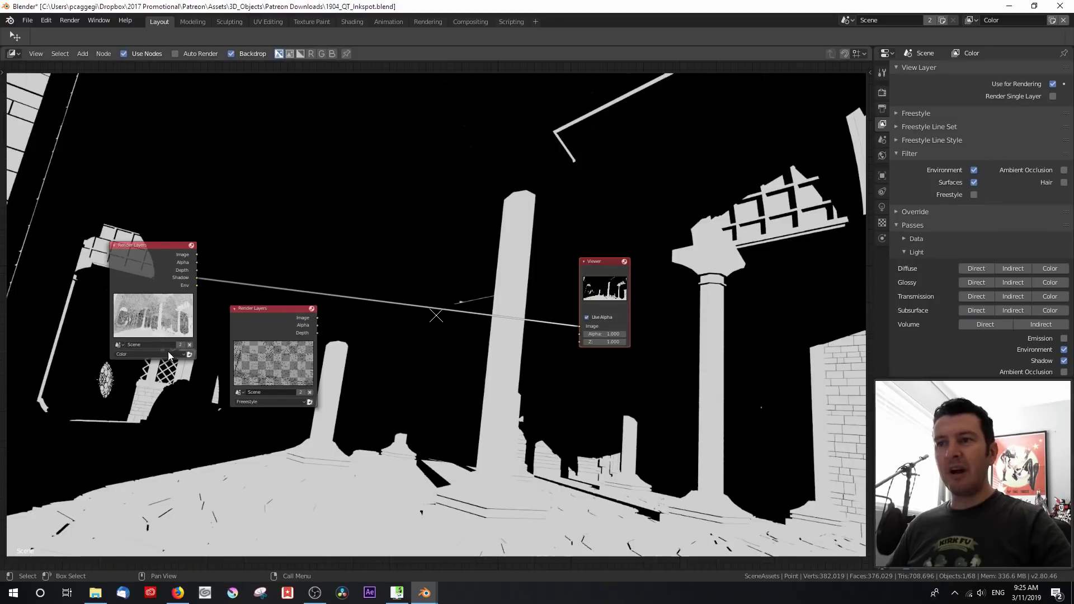
Collapse the Viewer node and move the Freestyle Render Layers node slightly lower.
{"action": "scroll", "coordinate": [437, 371], "scroll_direction": "down", "scroll_amount": 3}
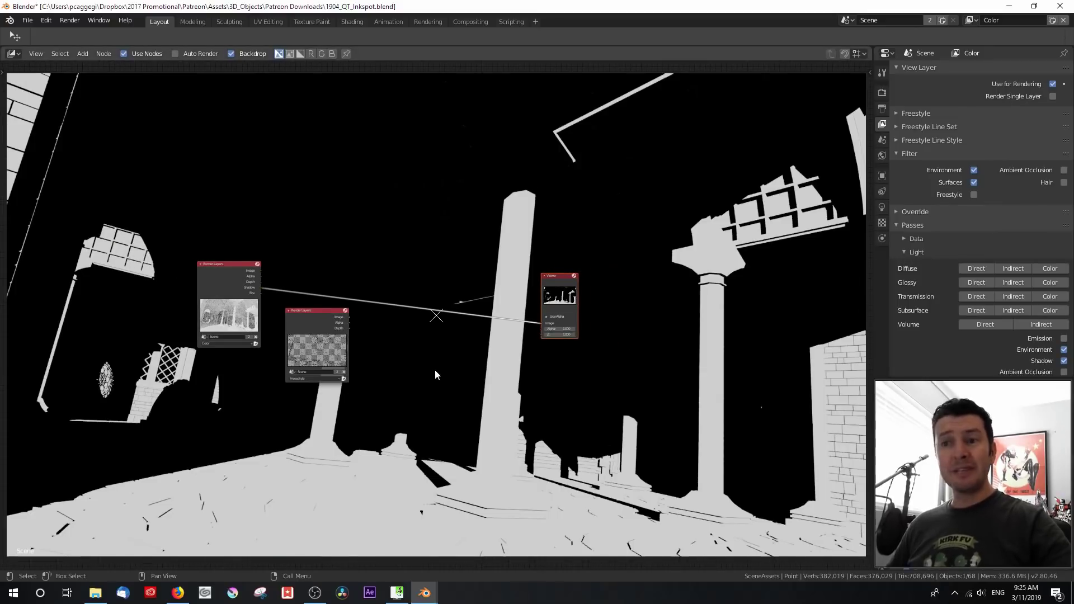
{"action": "scroll", "coordinate": [434, 369], "scroll_direction": "up", "scroll_amount": 4}
{"action": "middle_click_drag", "start_coordinate": [446, 410], "coordinate": [479, 432]}
{"action": "scroll", "coordinate": [478, 432], "scroll_direction": "up", "scroll_amount": 1}
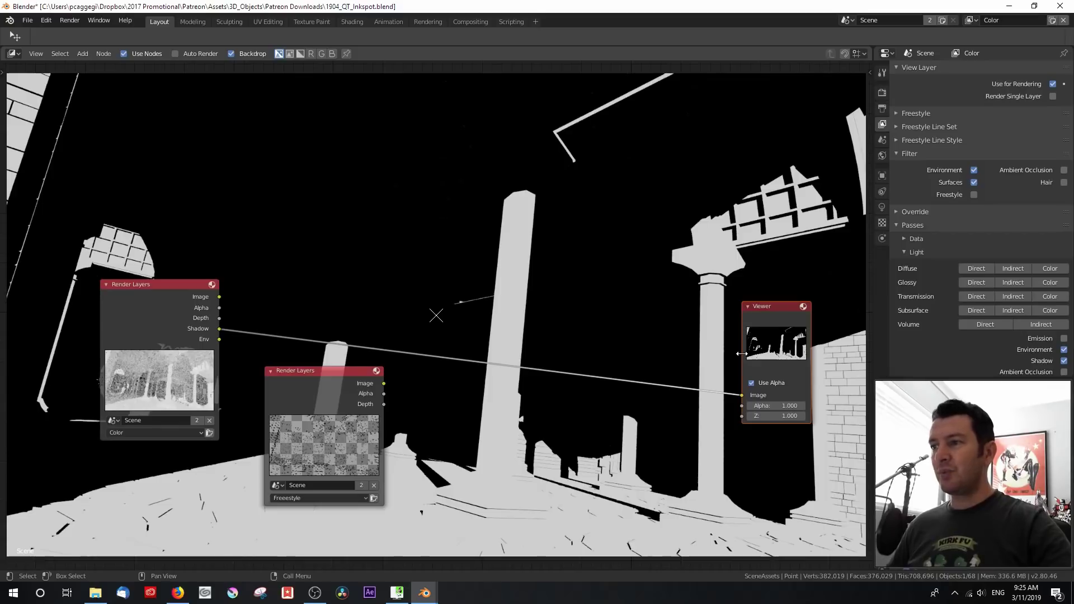
{"action": "mouse_move", "coordinate": [739, 354]}
{"action": "left_mouse_down"}
{"action": "mouse_move", "coordinate": [734, 337]}
{"action": "mouse_move", "coordinate": [764, 369]}
{"action": "mouse_move", "coordinate": [759, 356]}
{"action": "left_mouse_up"}
{"action": "left_click", "coordinate": [721, 307]}
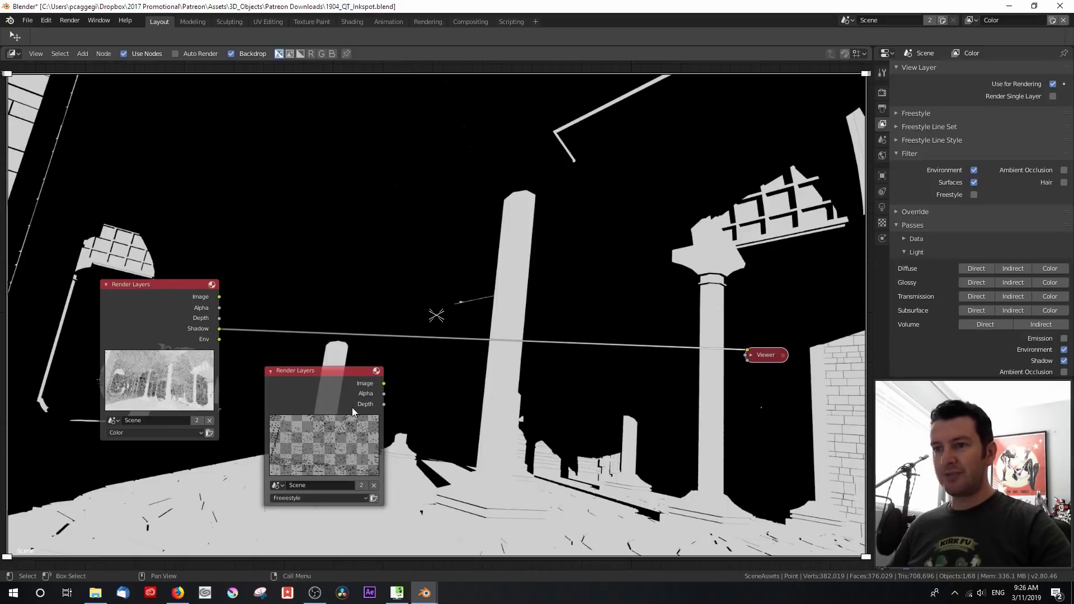
{"action": "left_click_drag", "start_coordinate": [318, 390], "coordinate": [316, 402]}
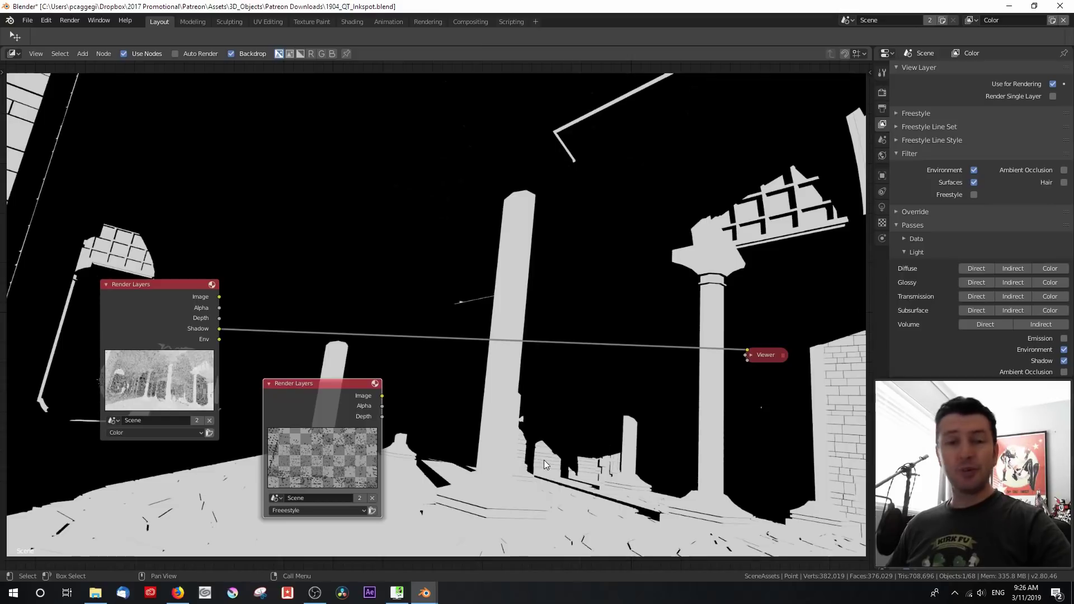
Add a Mix node before the Viewer with the Color layer's Shadow as Fac, the Freestyle Image as second input and alpha included.
{"action": "key", "text": "shift+a"}
{"action": "mouse_move", "coordinate": [515, 404]}
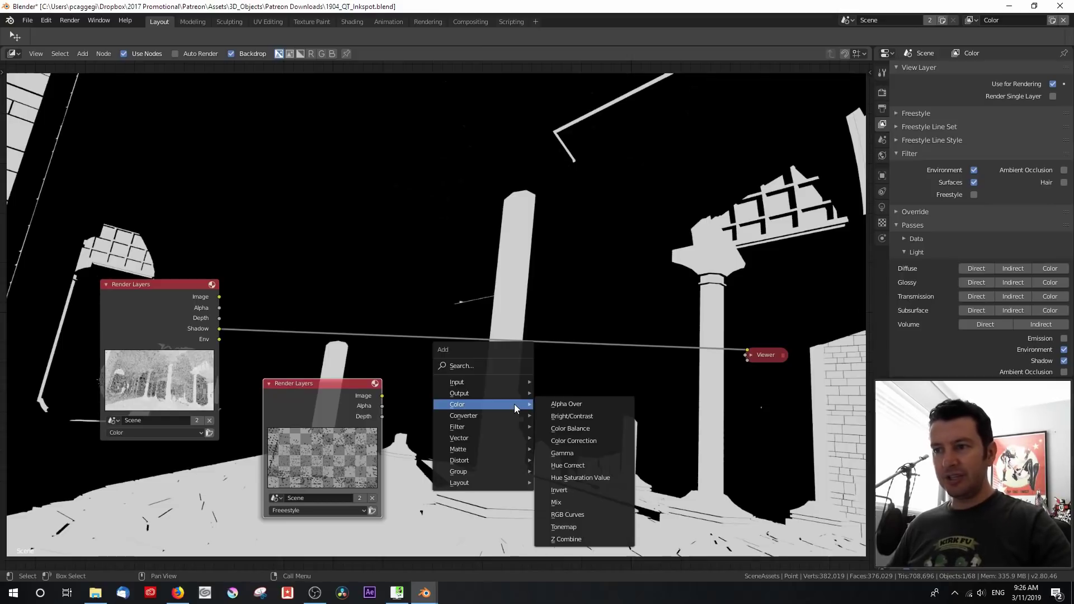
{"action": "left_click", "coordinate": [577, 501]}
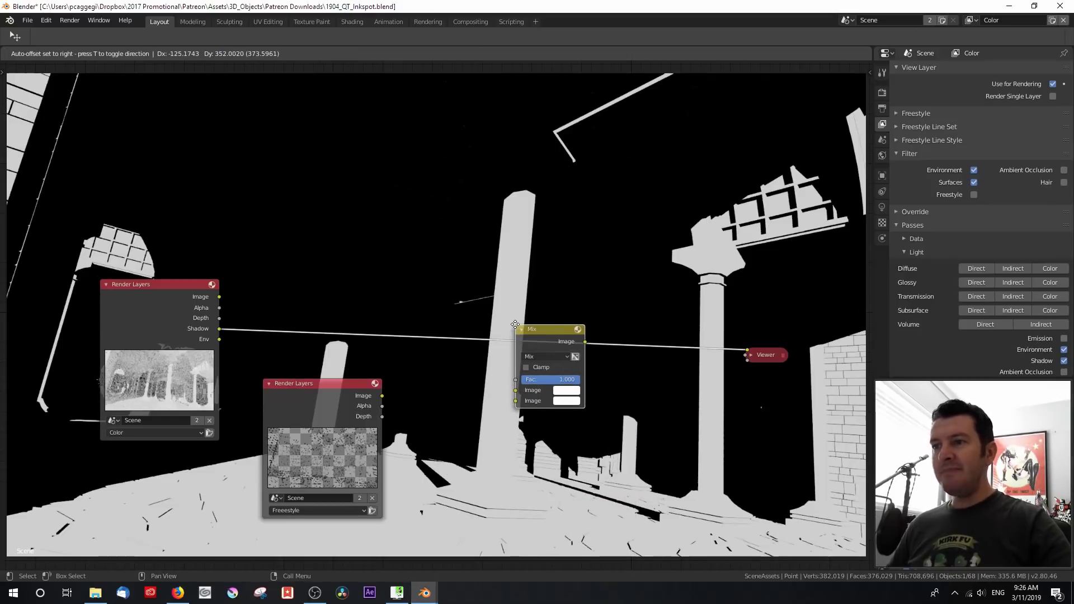
{"action": "left_click", "coordinate": [554, 324]}
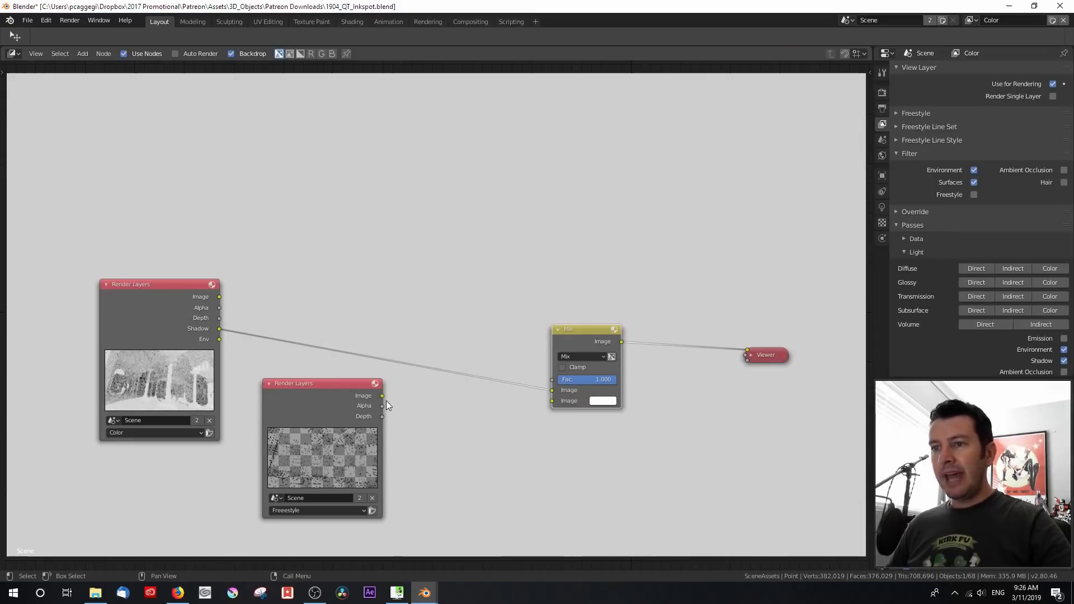
{"action": "left_click_drag", "start_coordinate": [382, 395], "coordinate": [552, 381]}
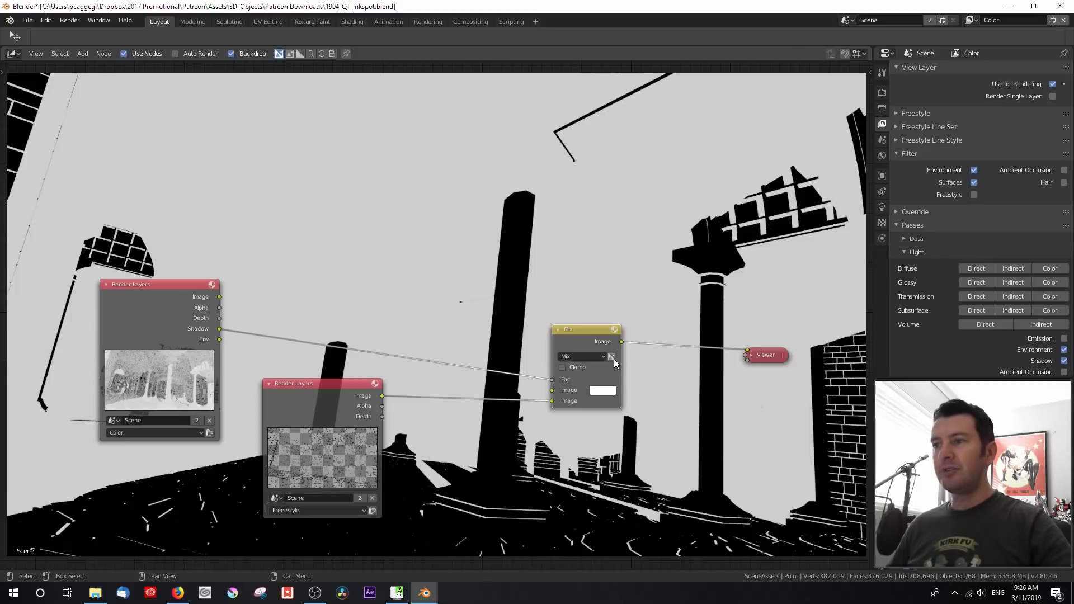
{"action": "left_click", "coordinate": [612, 356]}
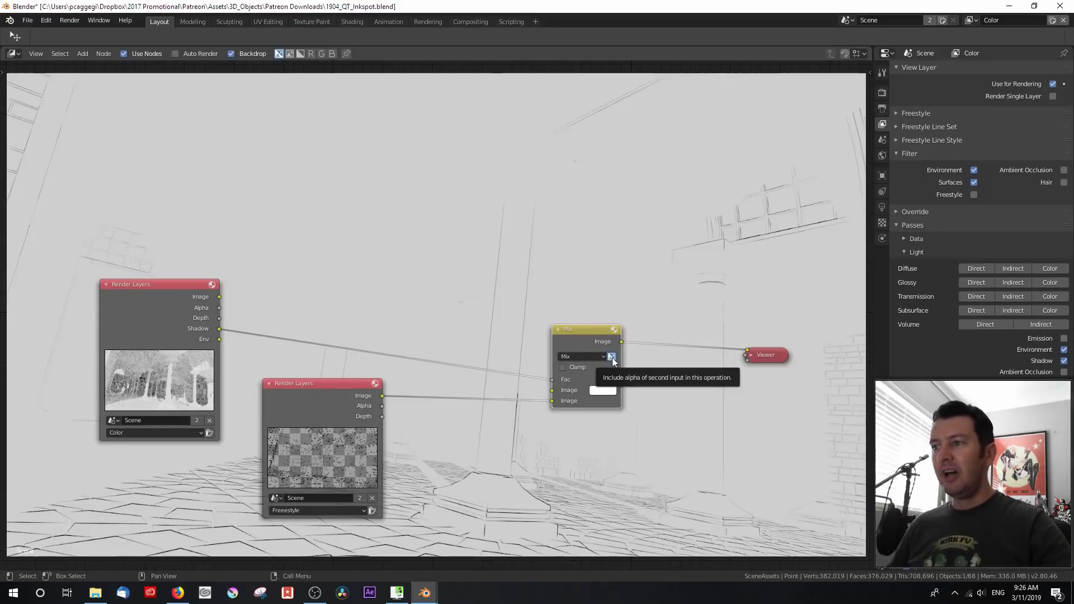
Duplicate the Mix node, place the copy nearer the Viewer and reposition the original beside the Freestyle Render Layers node.
{"action": "left_click_drag", "start_coordinate": [580, 345], "coordinate": [468, 317]}
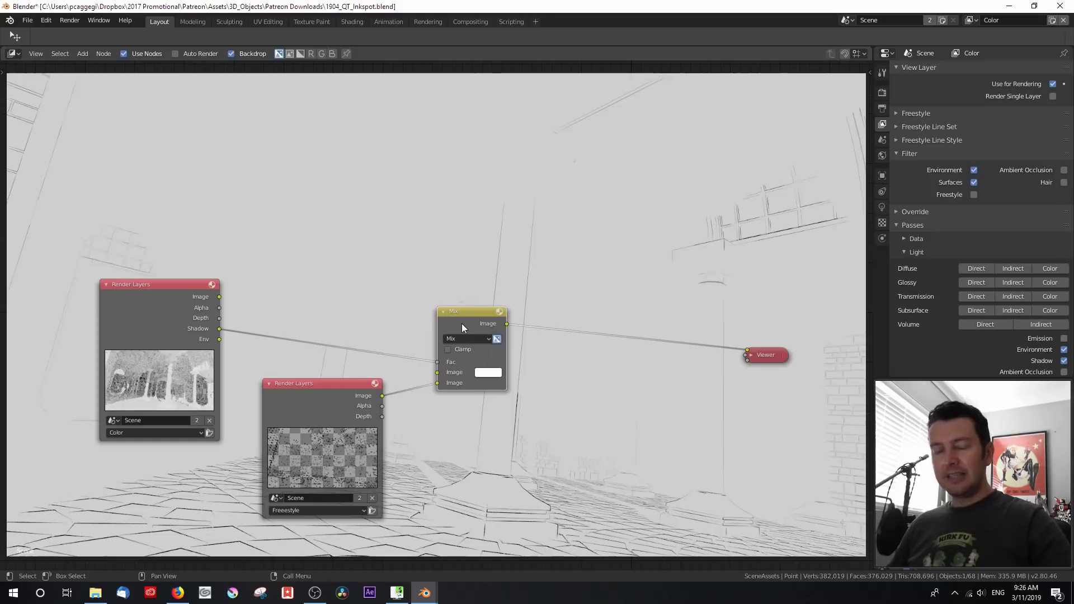
{"action": "key", "text": "shift+d"}
{"action": "left_click", "coordinate": [609, 368]}
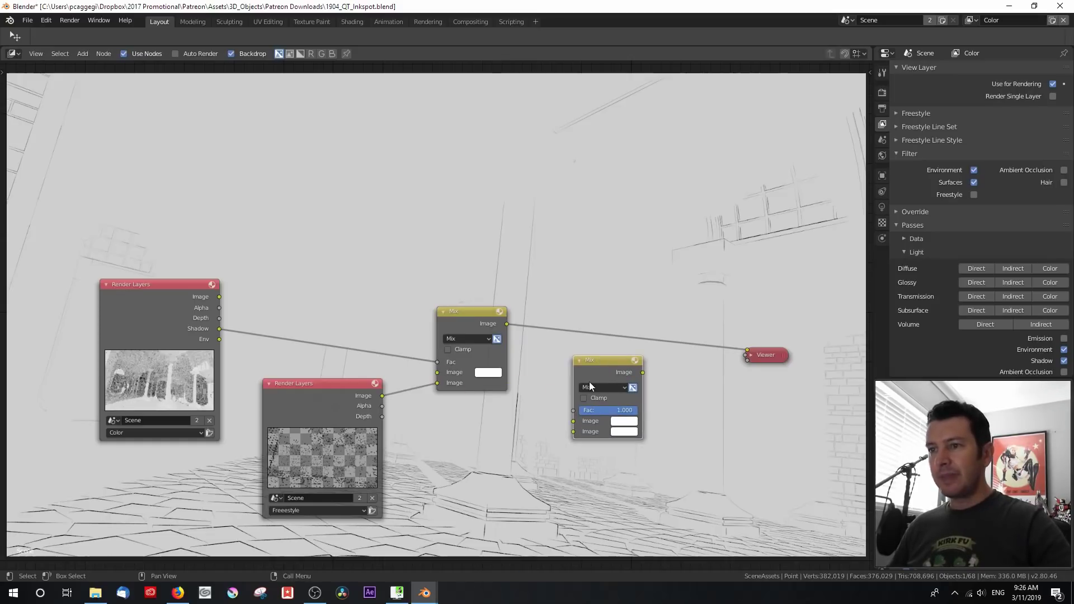
{"action": "left_click_drag", "start_coordinate": [459, 318], "coordinate": [469, 398]}
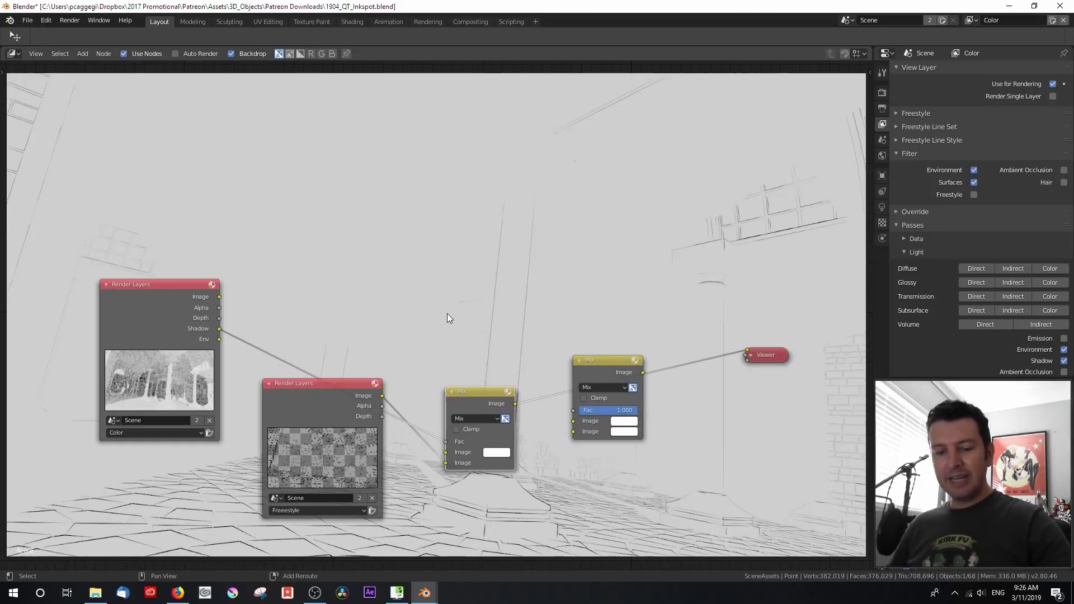
Add an Invert node above the first Mix node and link the Color layer's Shadow output to its Color input.
{"action": "key", "text": "shift+a"}
{"action": "mouse_move", "coordinate": [447, 314]}
{"action": "left_click", "coordinate": [514, 401]}
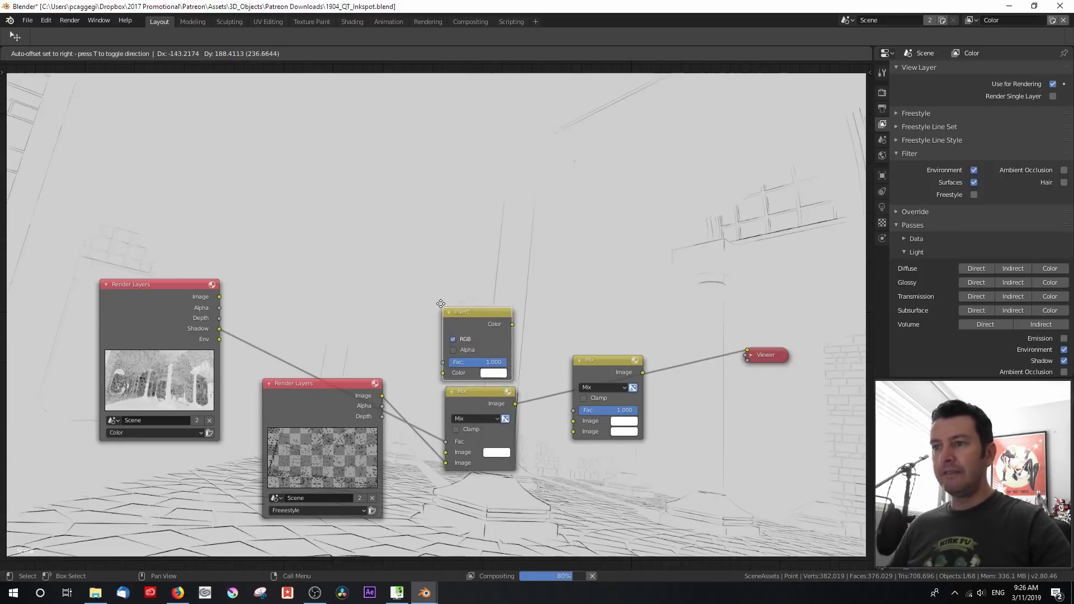
{"action": "left_click", "coordinate": [444, 264]}
{"action": "left_click_drag", "start_coordinate": [221, 327], "coordinate": [448, 334]}
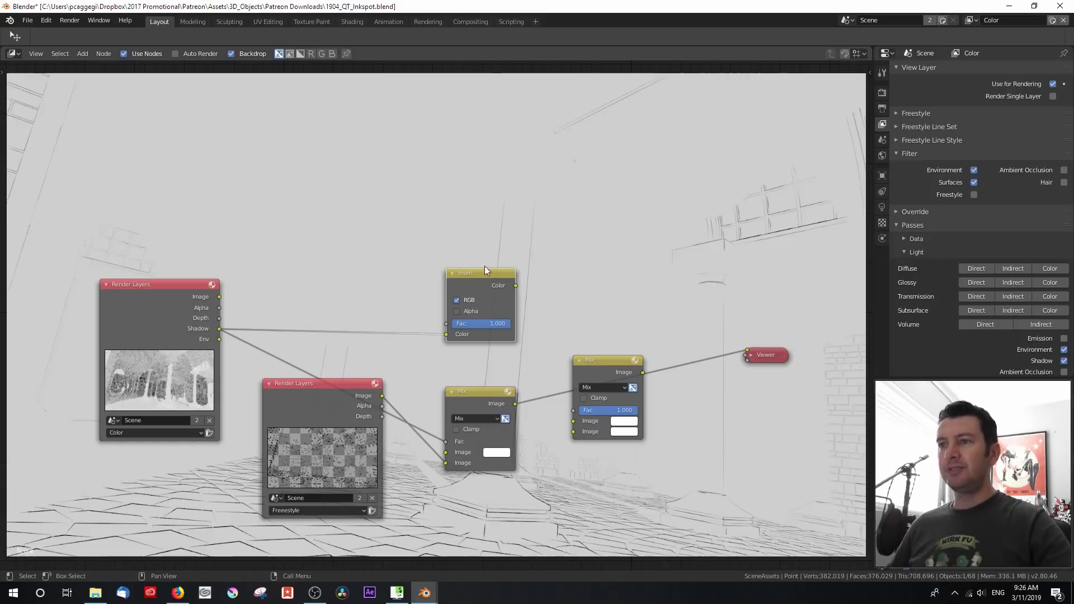
{"action": "left_click_drag", "start_coordinate": [484, 273], "coordinate": [472, 265]}
Connect the Invert output to the duplicated Mix node's Fac and the Freestyle layer's Alpha to its second Image input.
{"action": "left_click_drag", "start_coordinate": [596, 360], "coordinate": [604, 281]}
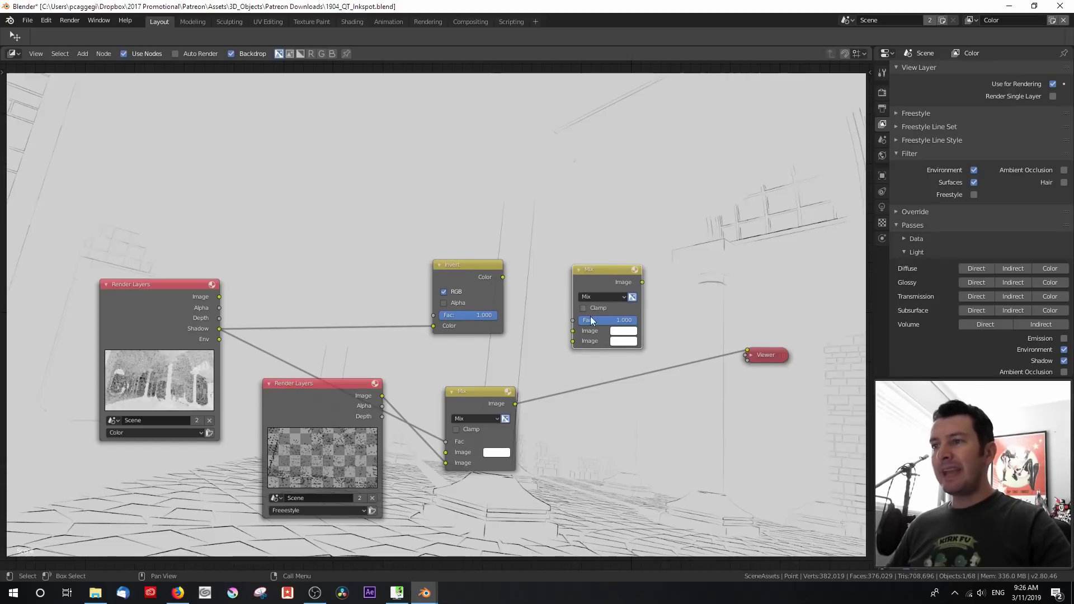
{"action": "left_click_drag", "start_coordinate": [503, 277], "coordinate": [573, 320]}
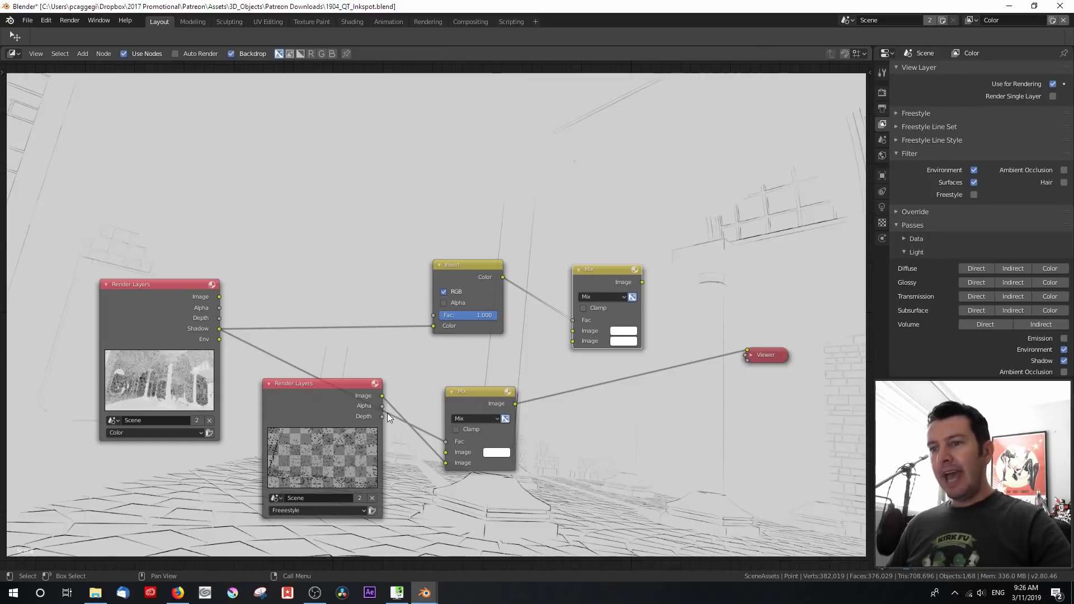
{"action": "left_click_drag", "start_coordinate": [382, 406], "coordinate": [573, 341]}
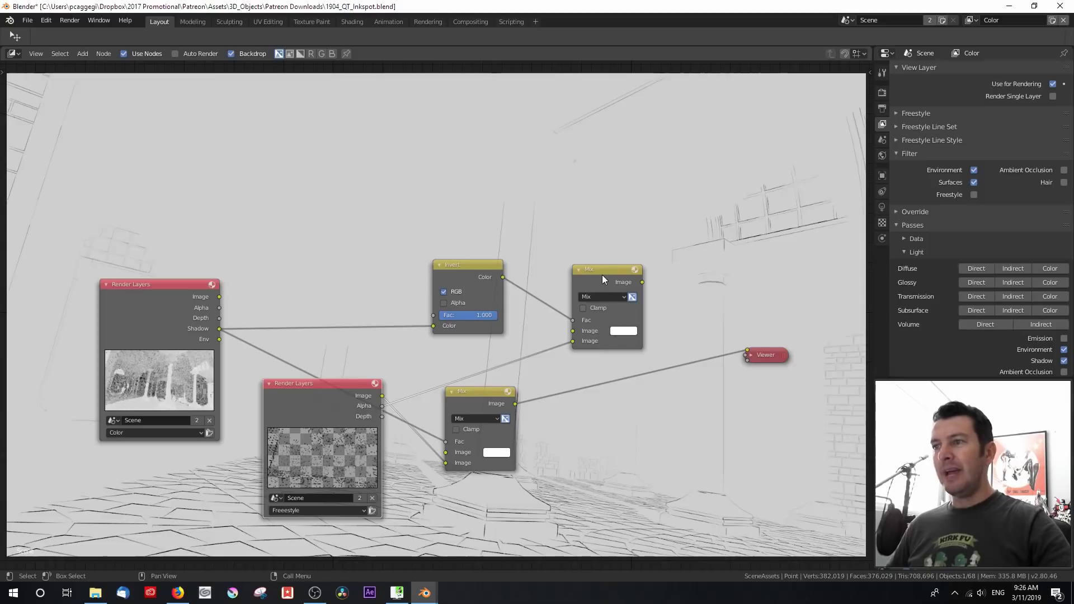
Link the first Mix output to the second Mix node's first Image input, and the second Mix output to the Viewer.
{"action": "left_click_drag", "start_coordinate": [601, 274], "coordinate": [639, 334]}
{"action": "left_click_drag", "start_coordinate": [760, 354], "coordinate": [804, 357]}
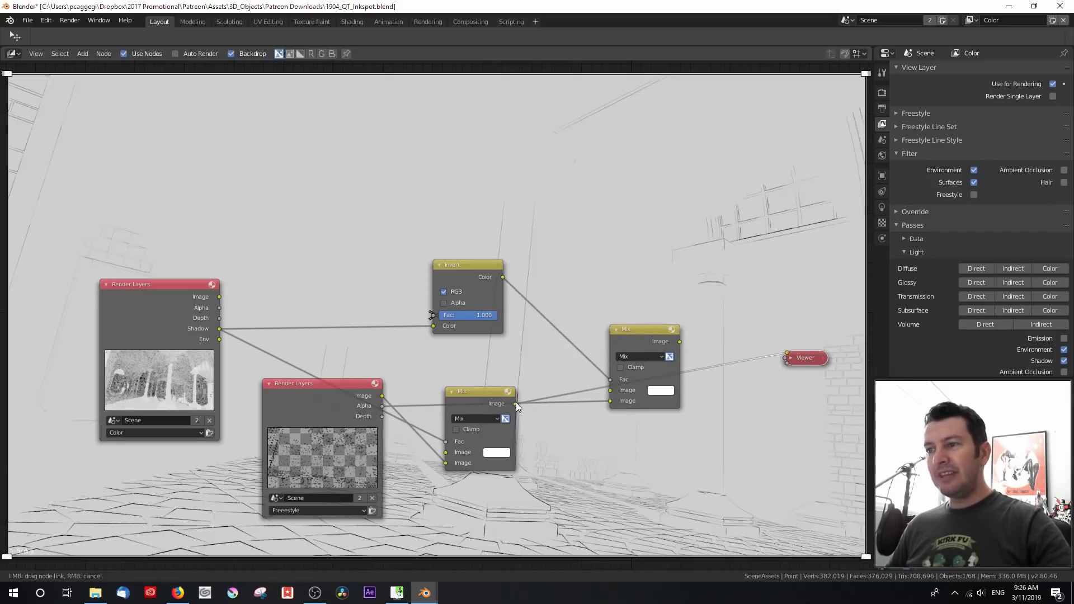
{"action": "left_click_drag", "start_coordinate": [515, 403], "coordinate": [610, 390]}
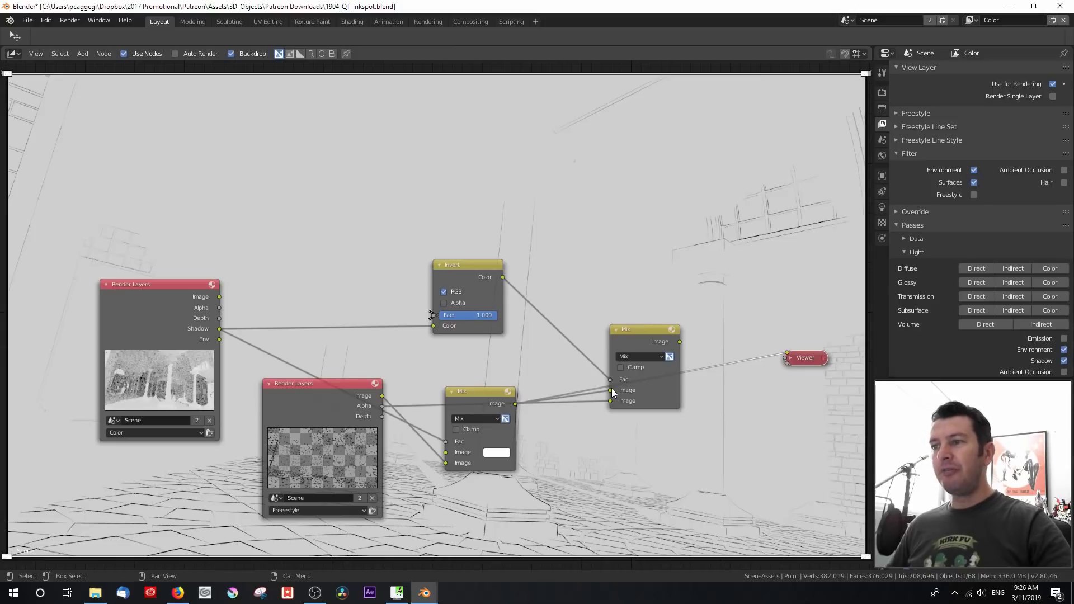
{"action": "left_click_drag", "start_coordinate": [680, 341], "coordinate": [786, 353]}
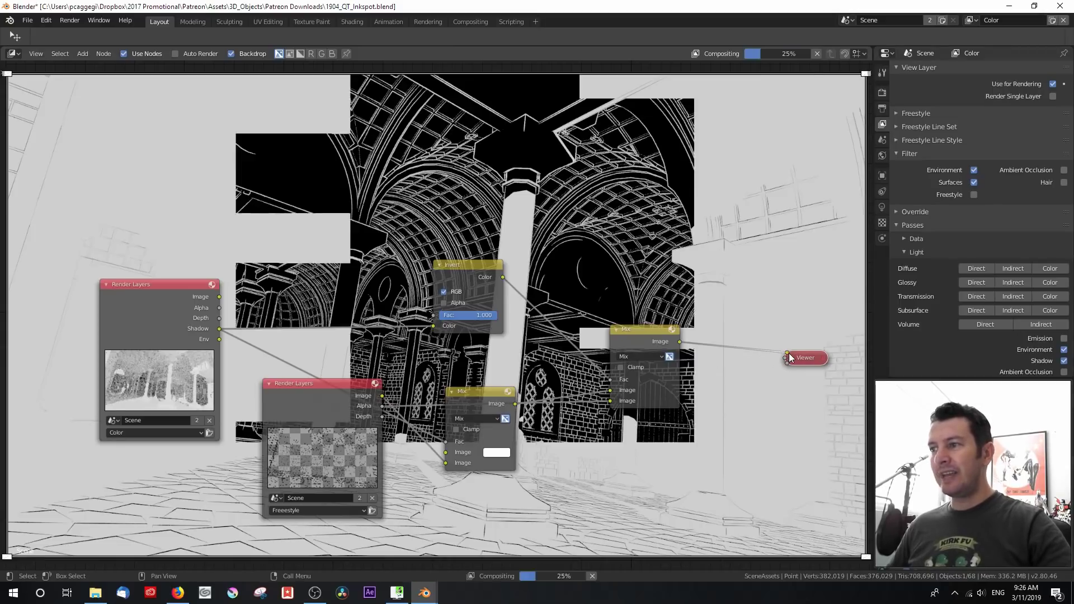
Reposition and expand the Viewer node, and link the Color layer's Env output to its Image input.
{"action": "scroll", "coordinate": [574, 386], "scroll_direction": "down", "scroll_amount": 4}
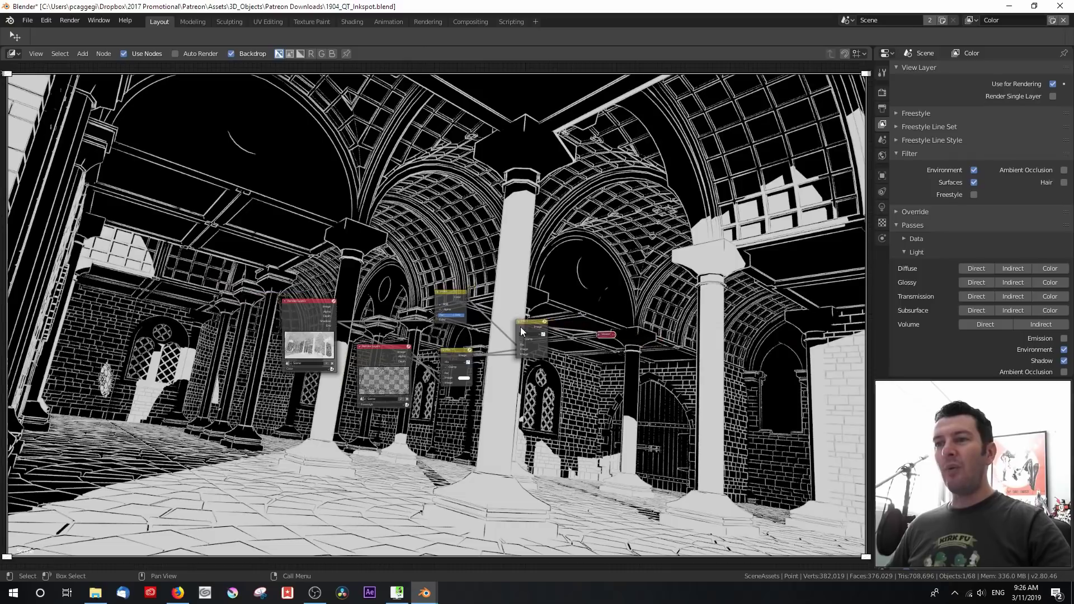
{"action": "middle_click_drag", "start_coordinate": [520, 326], "coordinate": [423, 481]}
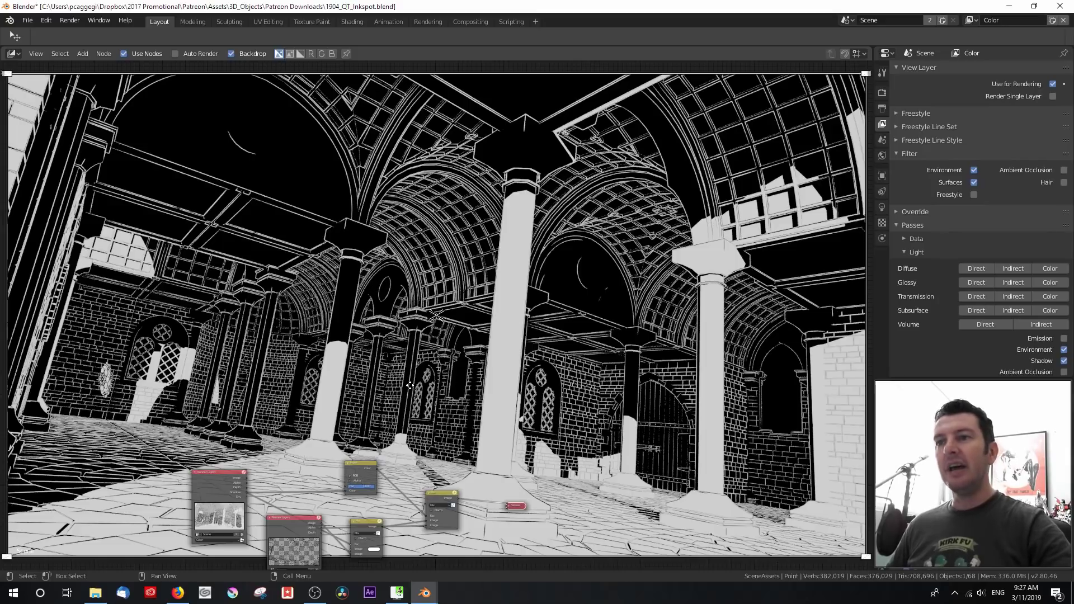
{"action": "middle_click_drag", "start_coordinate": [409, 385], "coordinate": [481, 328]}
{"action": "scroll", "coordinate": [419, 381], "scroll_direction": "up", "scroll_amount": 2}
{"action": "scroll", "coordinate": [482, 330], "scroll_direction": "up", "scroll_amount": 1}
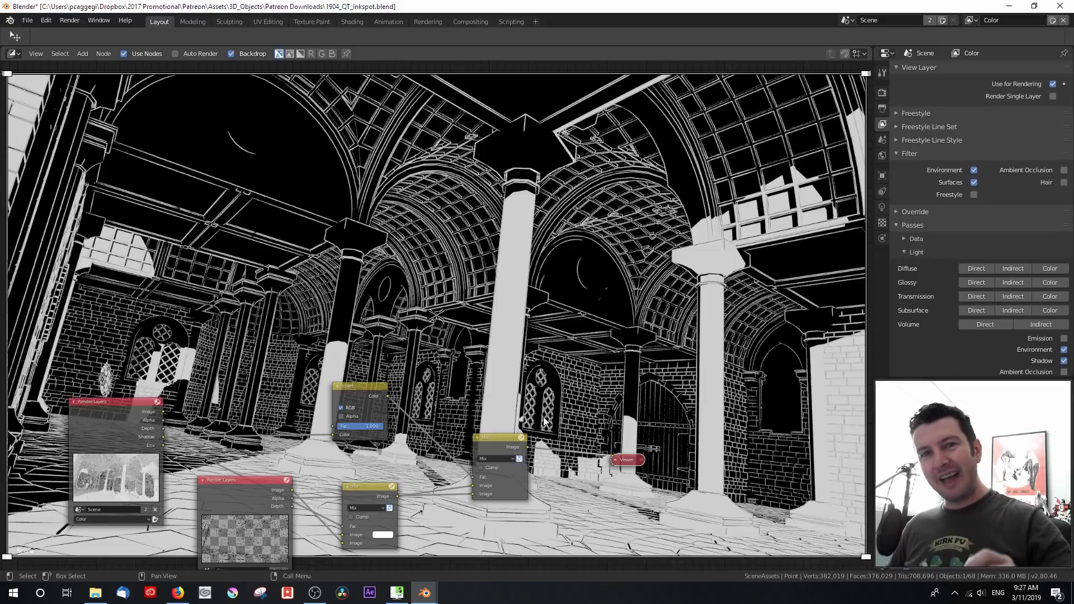
{"action": "scroll", "coordinate": [532, 398], "scroll_direction": "up", "scroll_amount": 1}
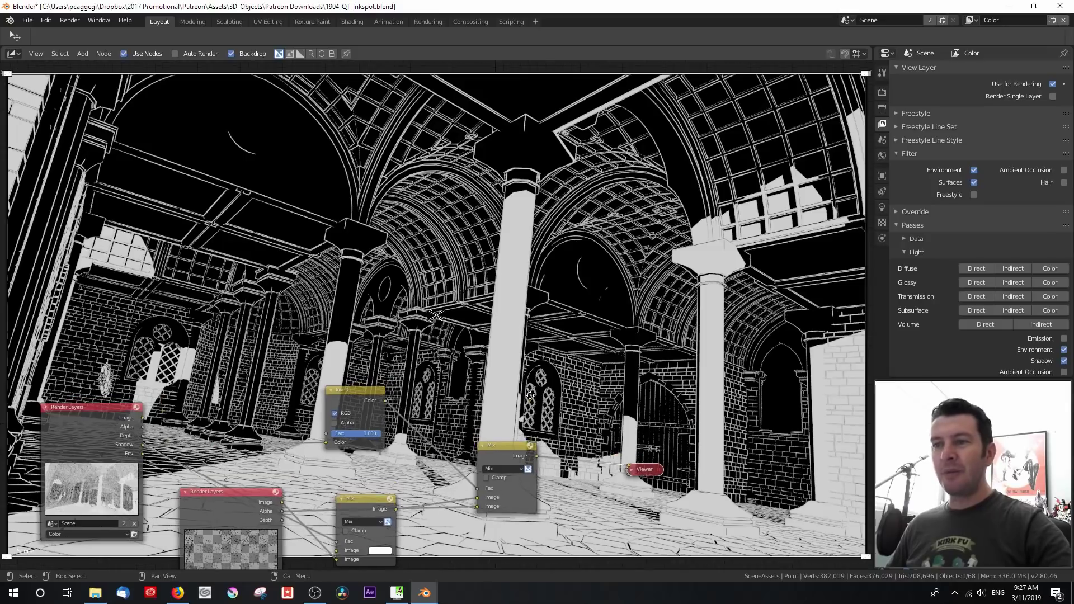
{"action": "middle_click_drag", "start_coordinate": [532, 398], "coordinate": [576, 314]}
{"action": "left_click_drag", "start_coordinate": [696, 387], "coordinate": [717, 381]}
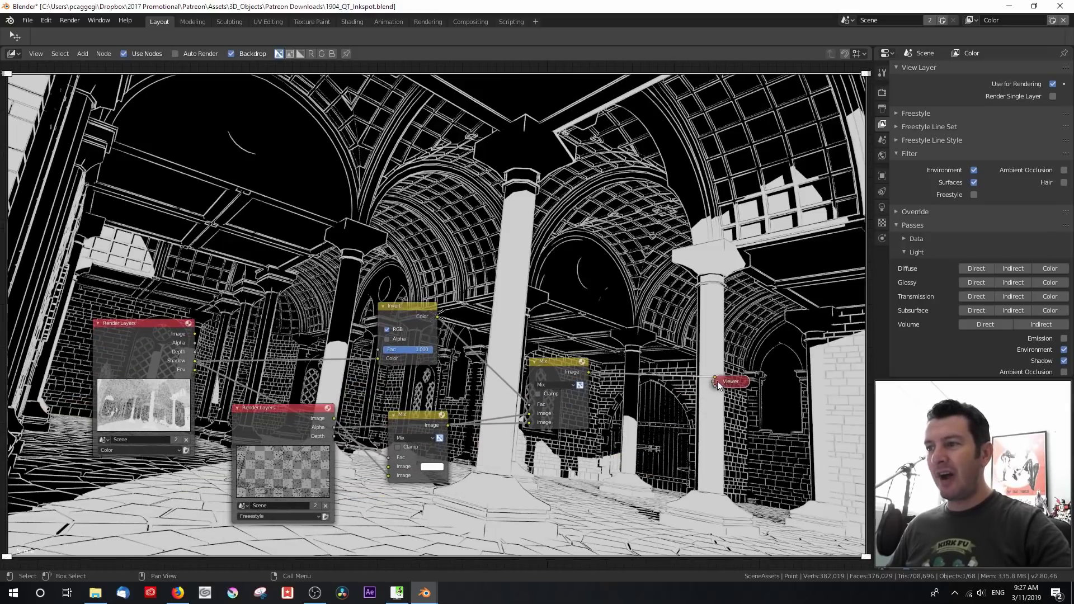
{"action": "left_click", "coordinate": [717, 381]}
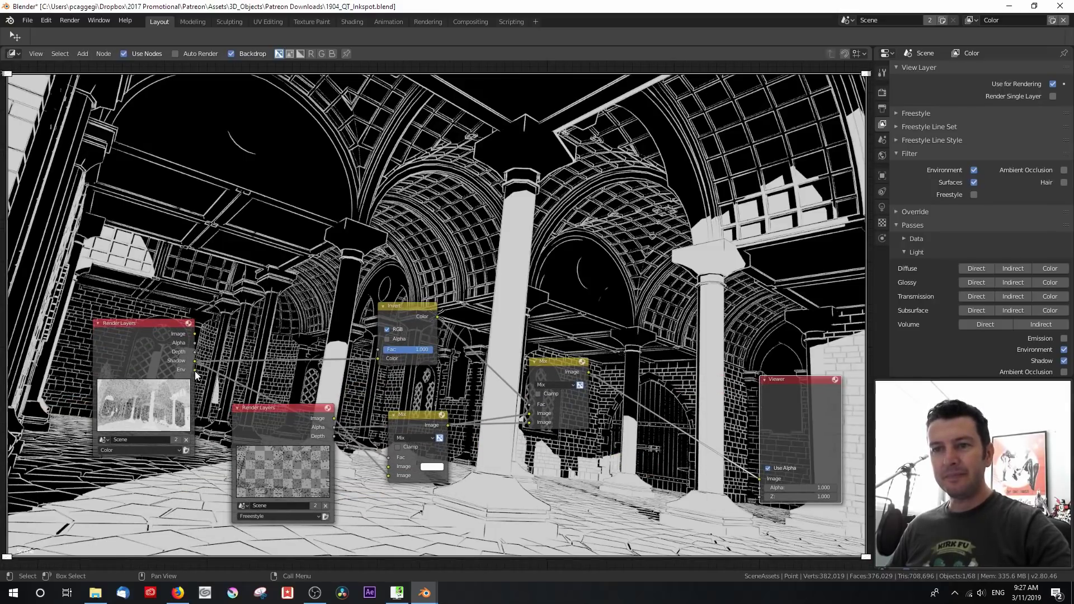
{"action": "left_click_drag", "start_coordinate": [194, 371], "coordinate": [760, 480]}
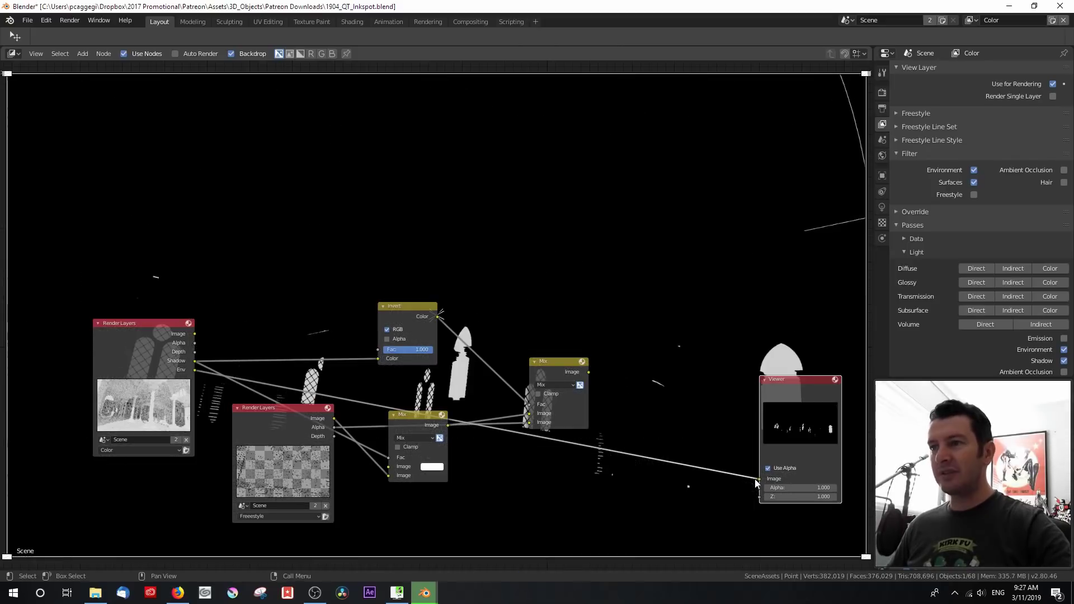
Move the Viewer node farther from the Mix nodes and insert a Glare node into the link between Env and the Viewer.
{"action": "scroll", "coordinate": [594, 351], "scroll_direction": "down", "scroll_amount": 2}
{"action": "middle_click_drag", "start_coordinate": [580, 317], "coordinate": [555, 452]}
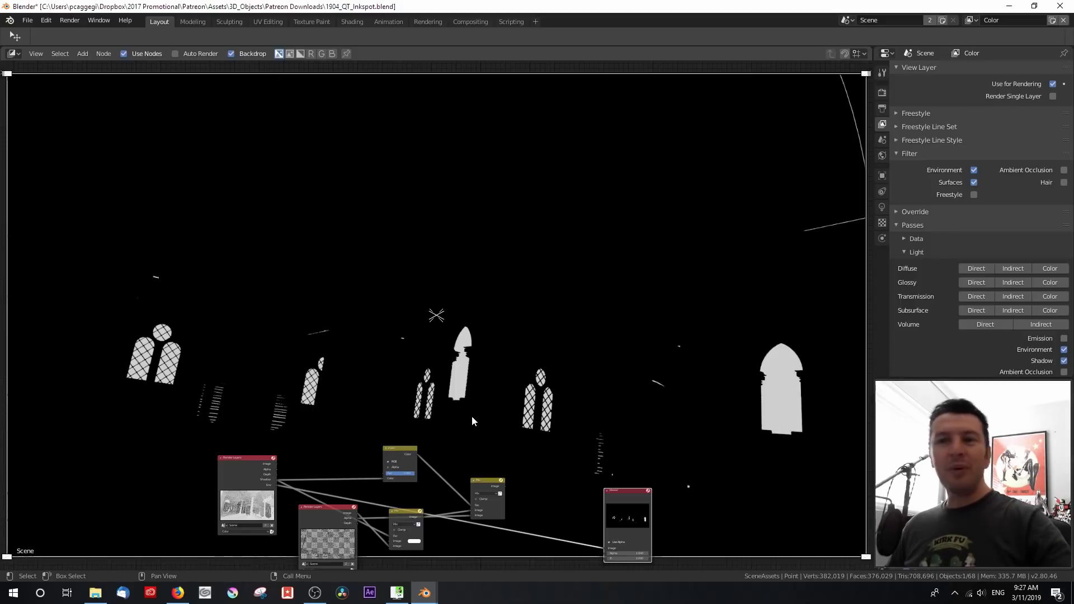
{"action": "left_click_drag", "start_coordinate": [635, 497], "coordinate": [682, 471]}
{"action": "middle_click_drag", "start_coordinate": [681, 471], "coordinate": [679, 434]}
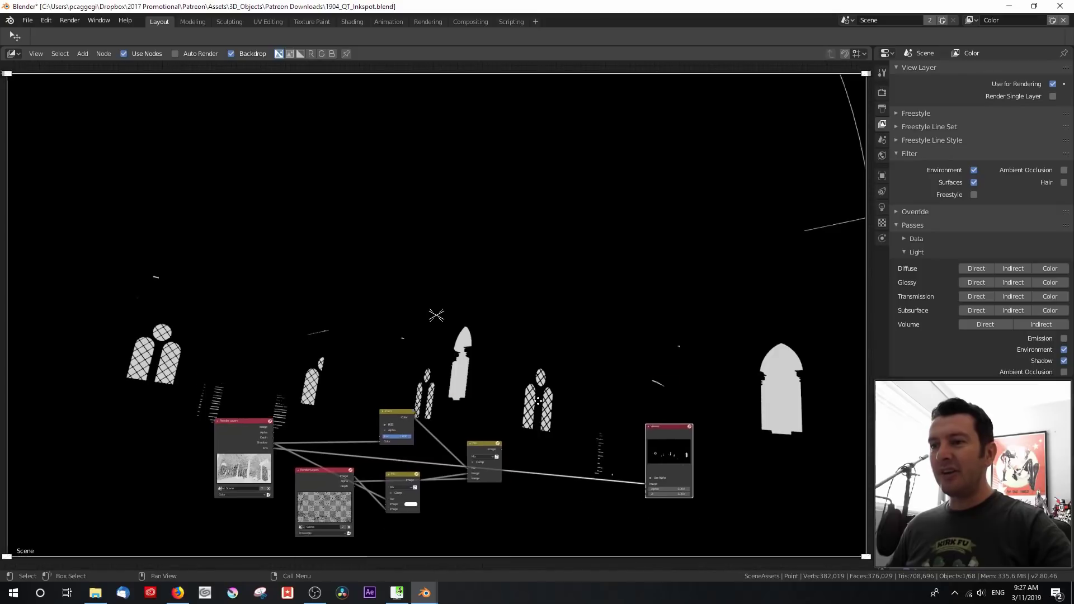
{"action": "scroll", "coordinate": [513, 353], "scroll_direction": "up", "scroll_amount": 1}
{"action": "key", "text": "shift+a"}
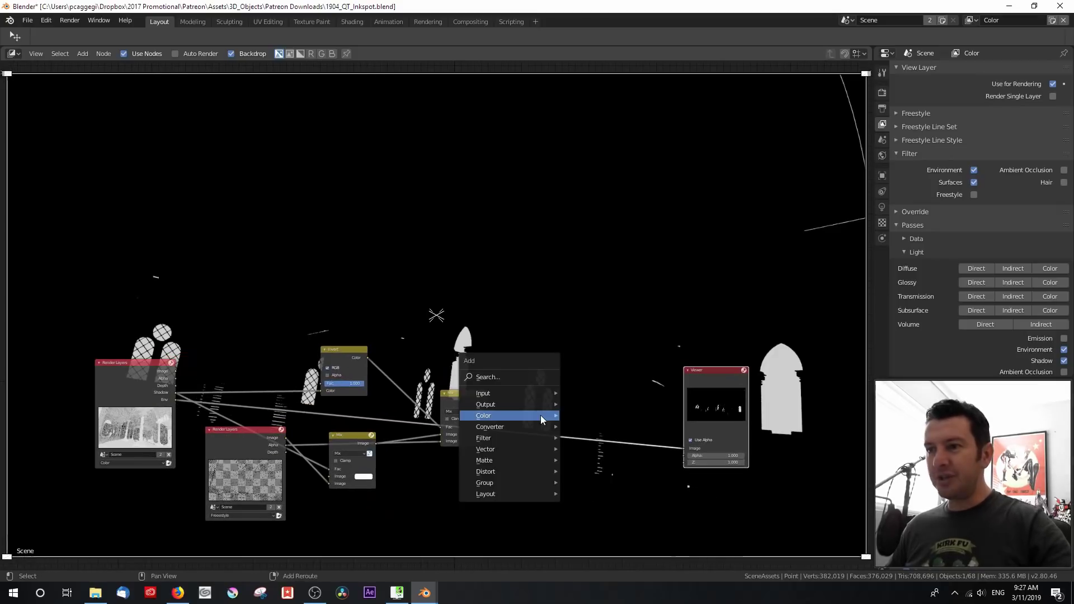
{"action": "mouse_move", "coordinate": [533, 437]}
{"action": "left_click", "coordinate": [596, 389]}
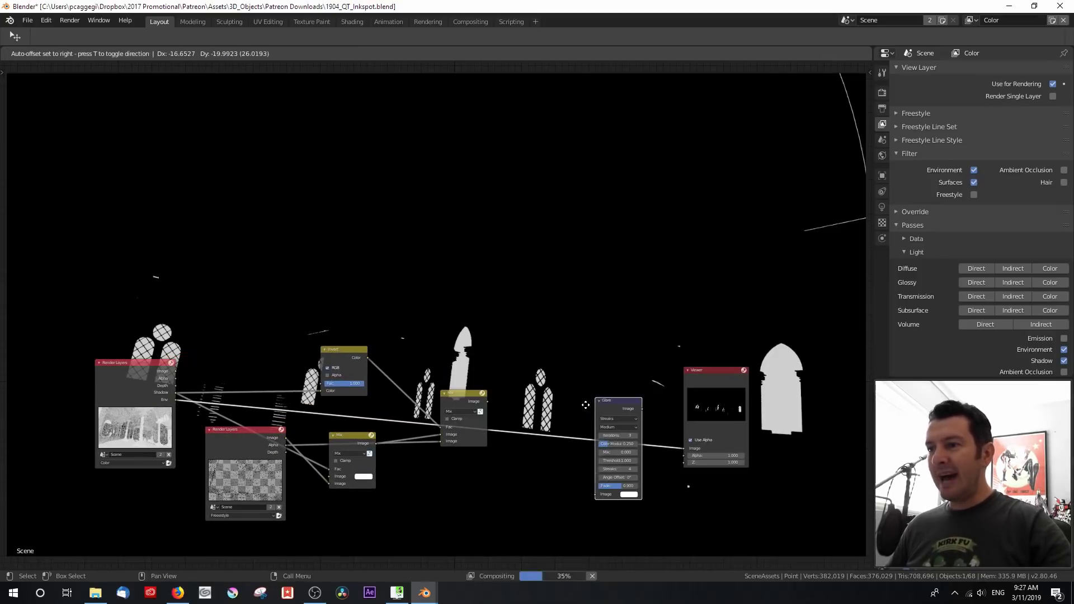
{"action": "left_click", "coordinate": [571, 411]}
Set the Glare node's type to Fog Glow and its Threshold to 0.000.
{"action": "scroll", "coordinate": [571, 423], "scroll_direction": "up", "scroll_amount": 1}
{"action": "scroll", "coordinate": [571, 432], "scroll_direction": "up", "scroll_amount": 2}
{"action": "middle_click_drag", "start_coordinate": [570, 414], "coordinate": [268, 257]}
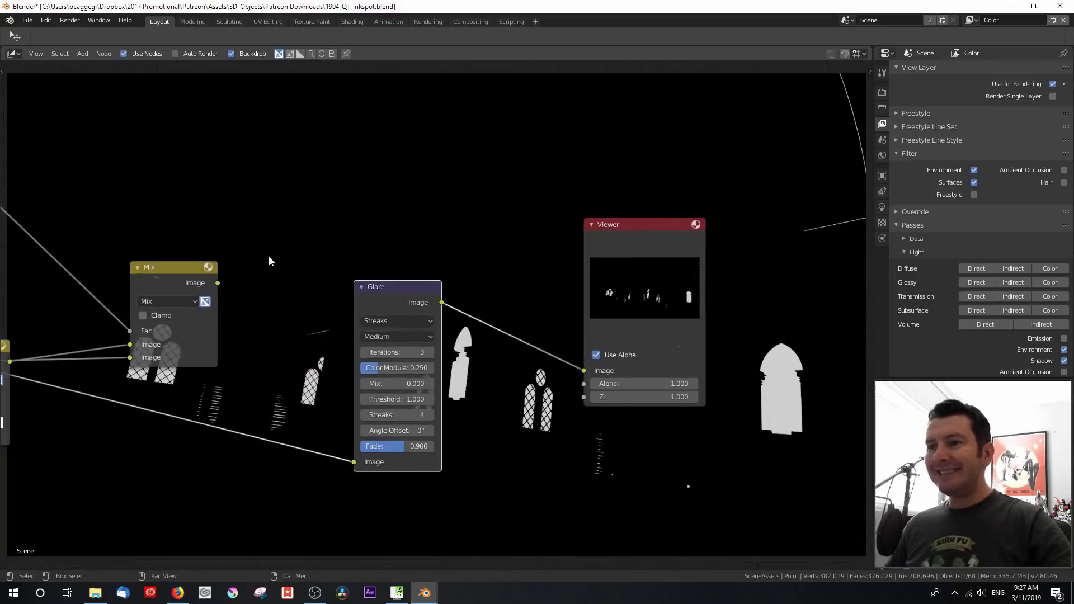
{"action": "scroll", "coordinate": [302, 280], "scroll_direction": "up", "scroll_amount": 1}
{"action": "left_click", "coordinate": [368, 321]}
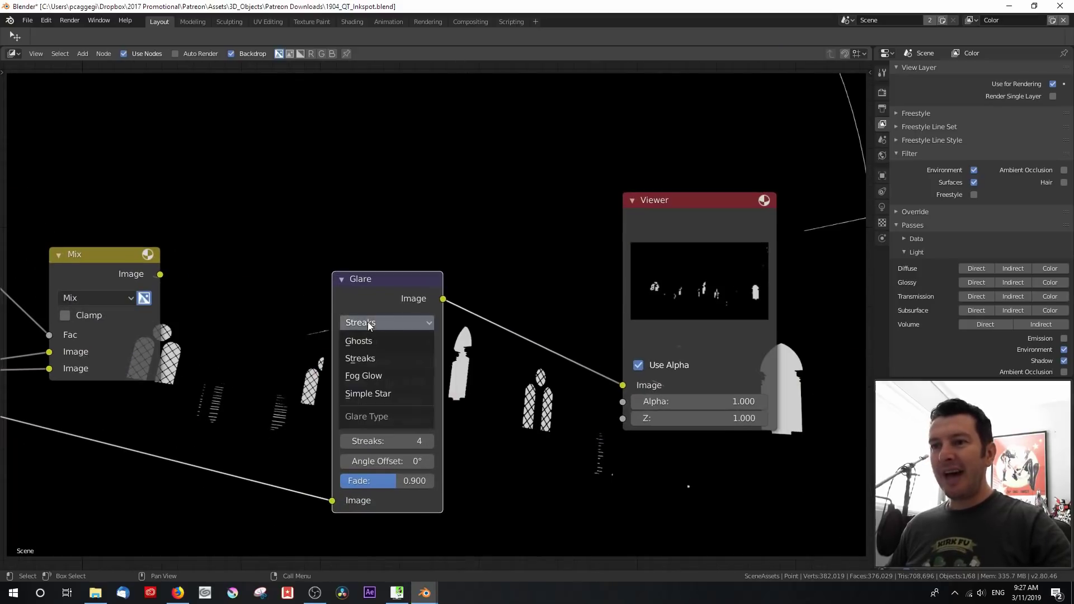
{"action": "left_click", "coordinate": [378, 375]}
{"action": "left_click_drag", "start_coordinate": [417, 381], "coordinate": [347, 382]}
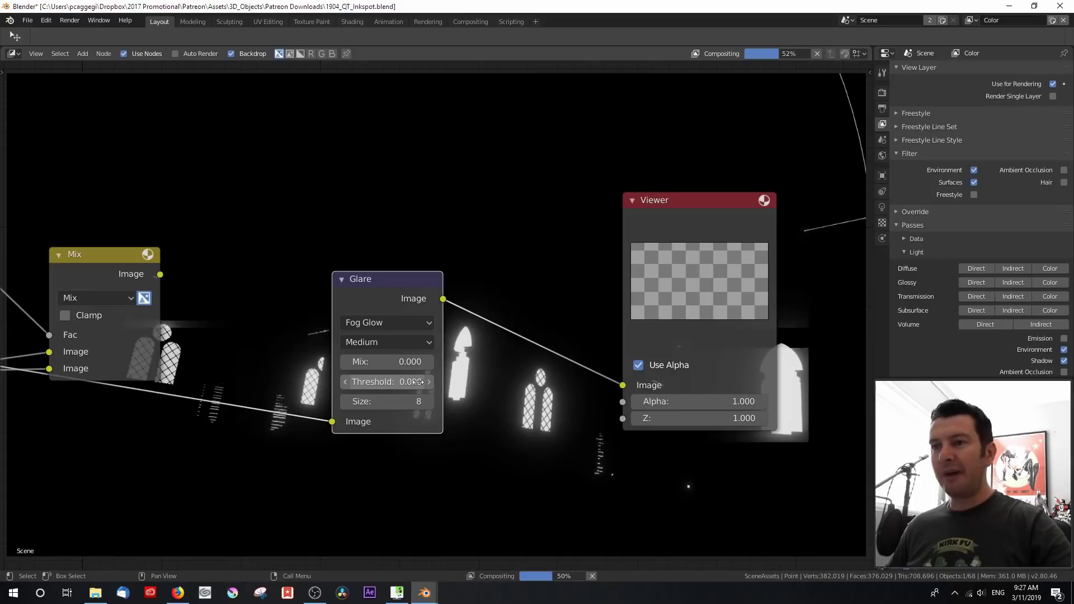
Rearrange the Viewer, Glare and second Mix nodes to make room for another node between them.
{"action": "scroll", "coordinate": [240, 336], "scroll_direction": "down", "scroll_amount": 2}
{"action": "scroll", "coordinate": [246, 332], "scroll_direction": "down", "scroll_amount": 1}
{"action": "middle_click_drag", "start_coordinate": [246, 332], "coordinate": [411, 456]}
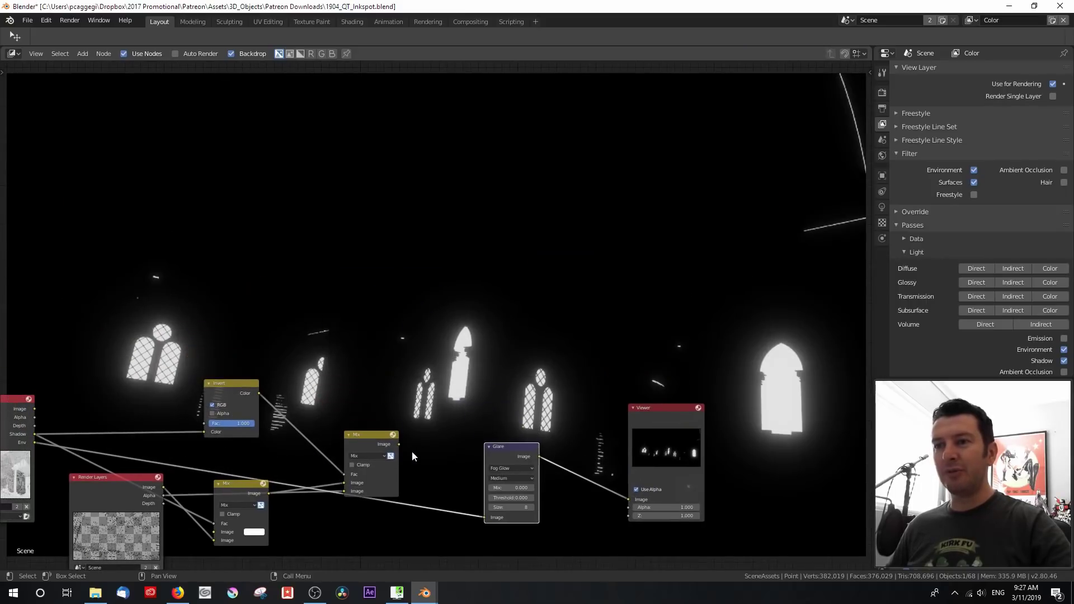
{"action": "left_click_drag", "start_coordinate": [636, 455], "coordinate": [671, 481]}
{"action": "left_click_drag", "start_coordinate": [524, 455], "coordinate": [502, 480]}
{"action": "left_click_drag", "start_coordinate": [381, 471], "coordinate": [397, 405]}
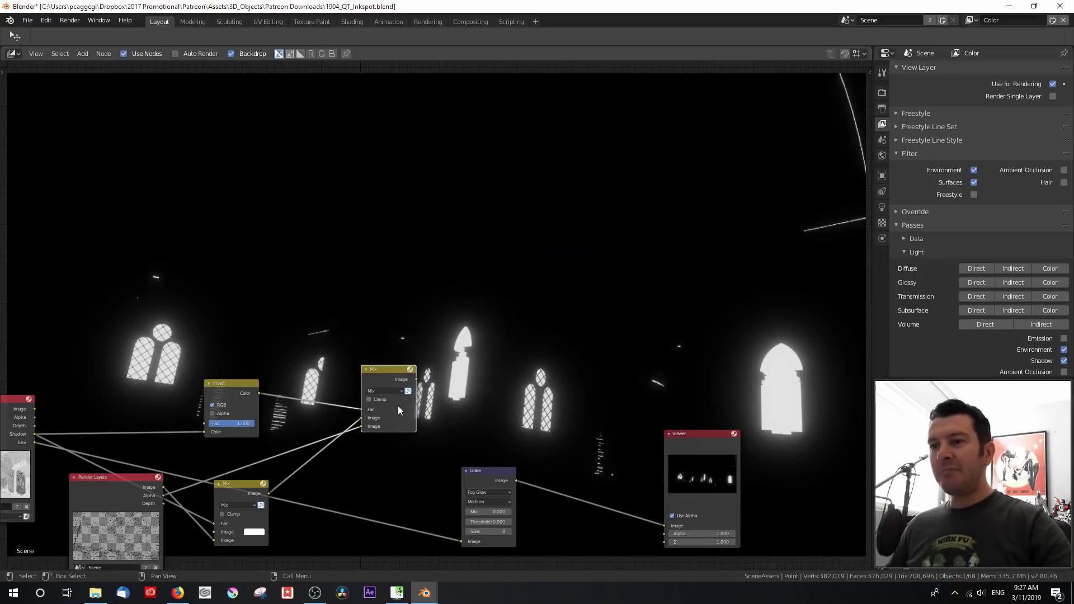
{"action": "left_click_drag", "start_coordinate": [695, 470], "coordinate": [696, 454]}
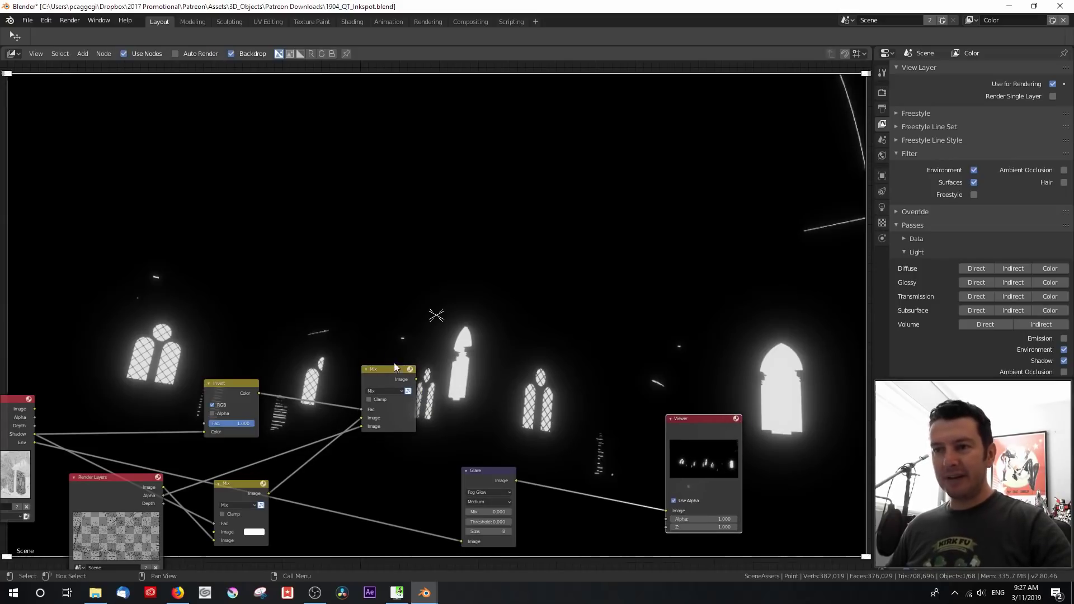
Duplicate the second Mix node, place the copy before the Viewer and set its blend type to Add.
{"action": "key", "text": "shift+d"}
{"action": "left_click", "coordinate": [582, 401]}
{"action": "left_click", "coordinate": [583, 420]}
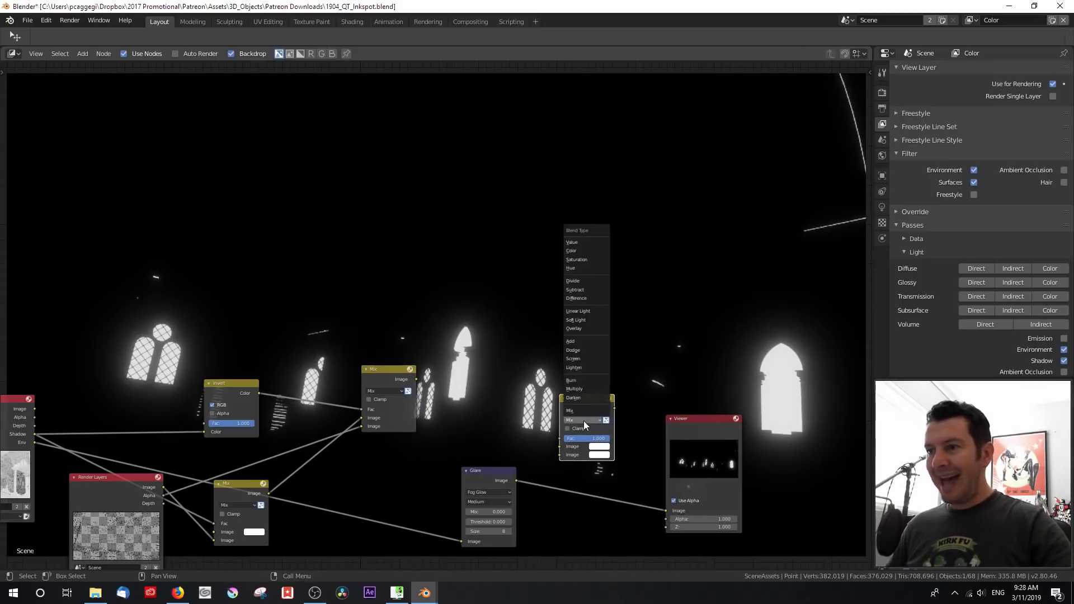
{"action": "left_click", "coordinate": [574, 343]}
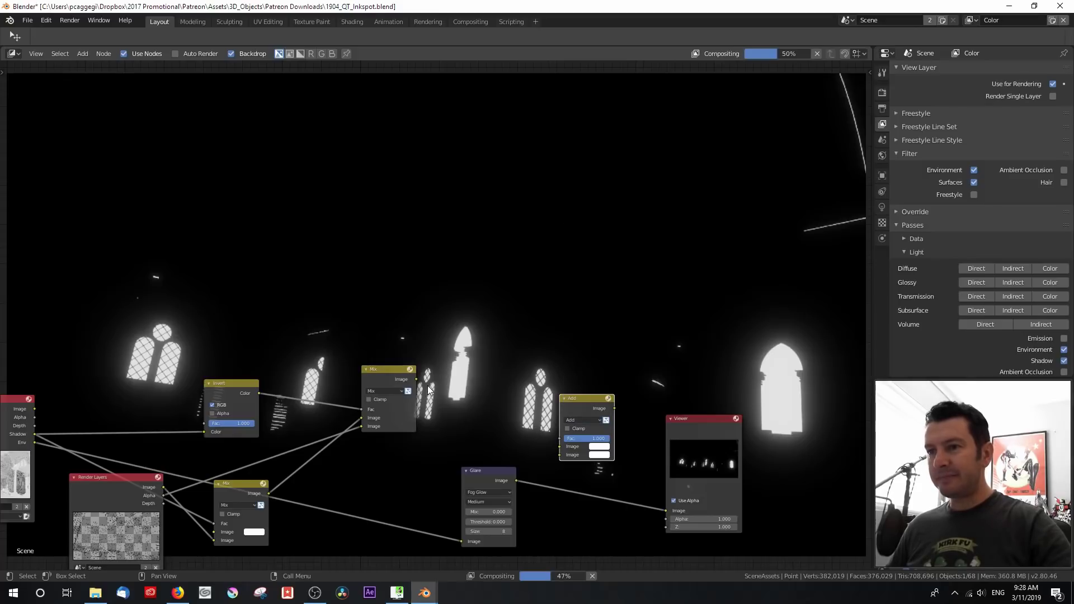
Link the second Mix output and the Glare output to the Add node's two Image inputs, and the Add output to the Viewer.
{"action": "left_click_drag", "start_coordinate": [415, 380], "coordinate": [509, 424]}
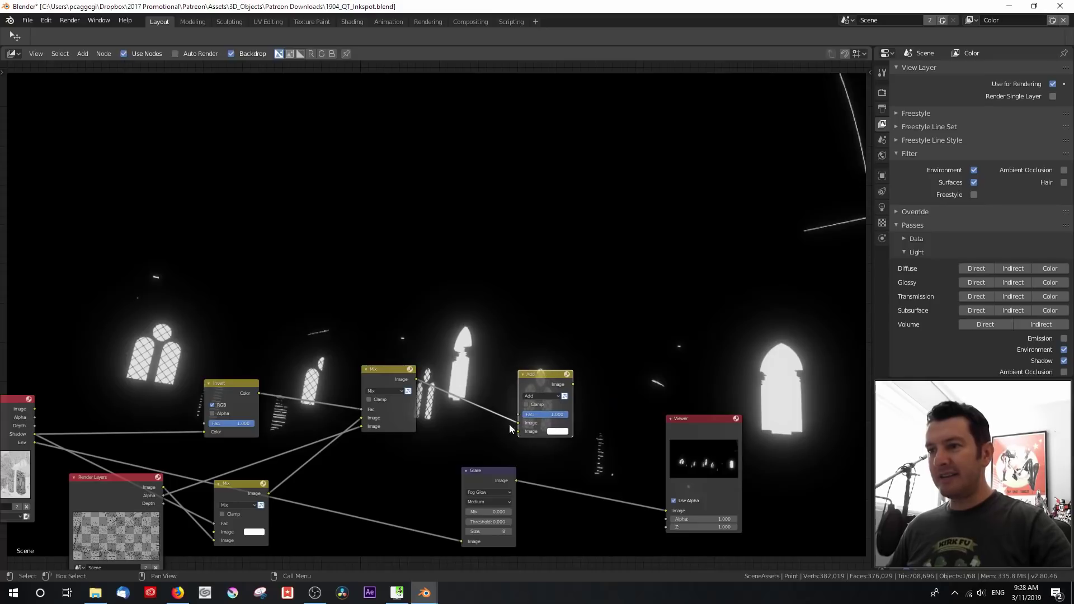
{"action": "left_click_drag", "start_coordinate": [497, 480], "coordinate": [518, 431]}
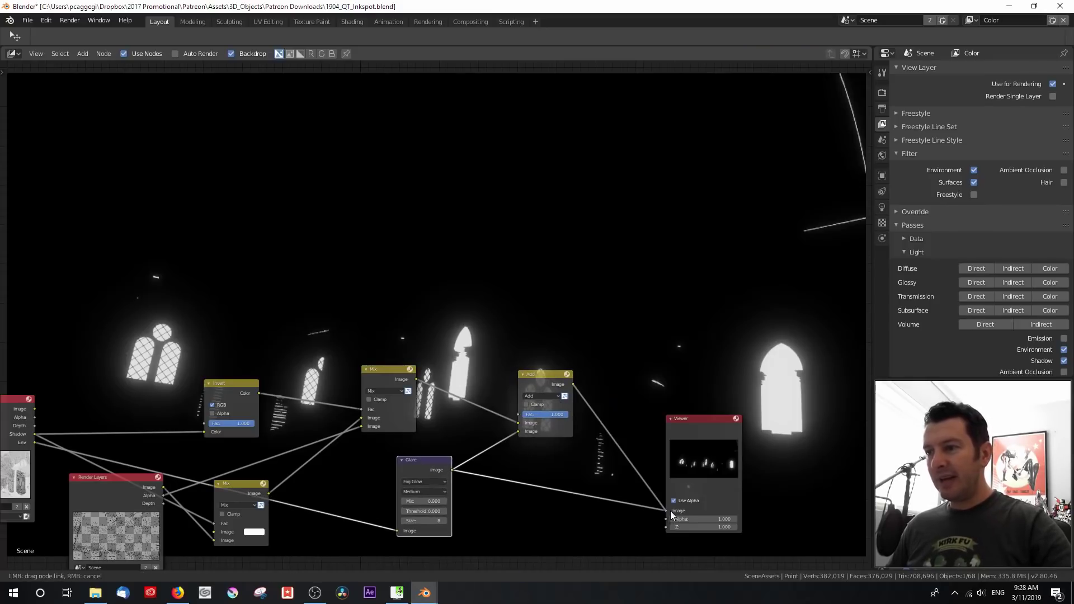
{"action": "scroll", "coordinate": [559, 468], "scroll_direction": "down", "scroll_amount": 4}
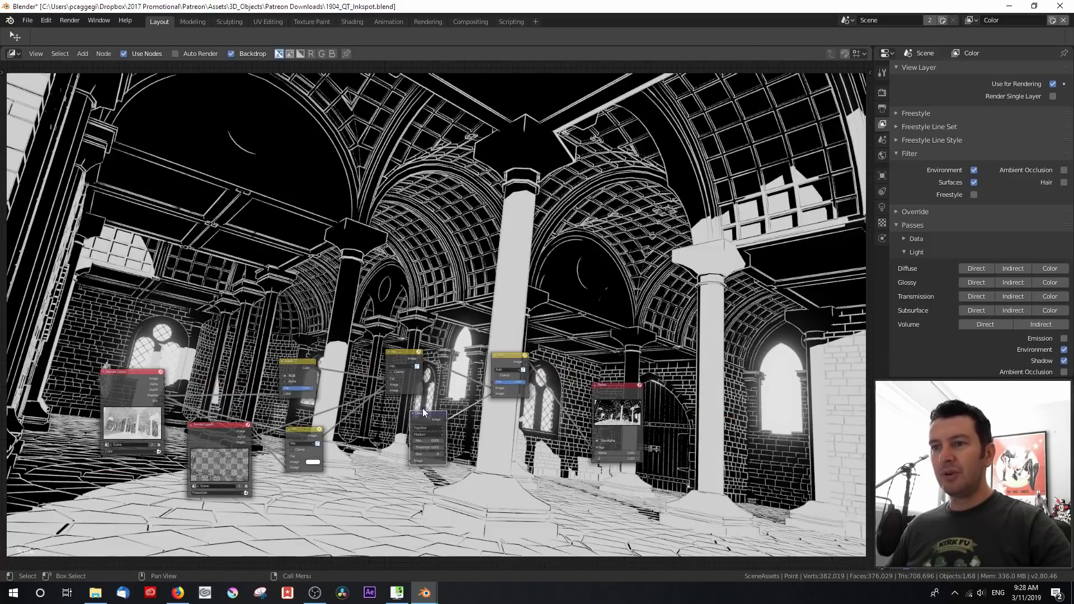
{"action": "middle_click_drag", "start_coordinate": [422, 408], "coordinate": [287, 492]}
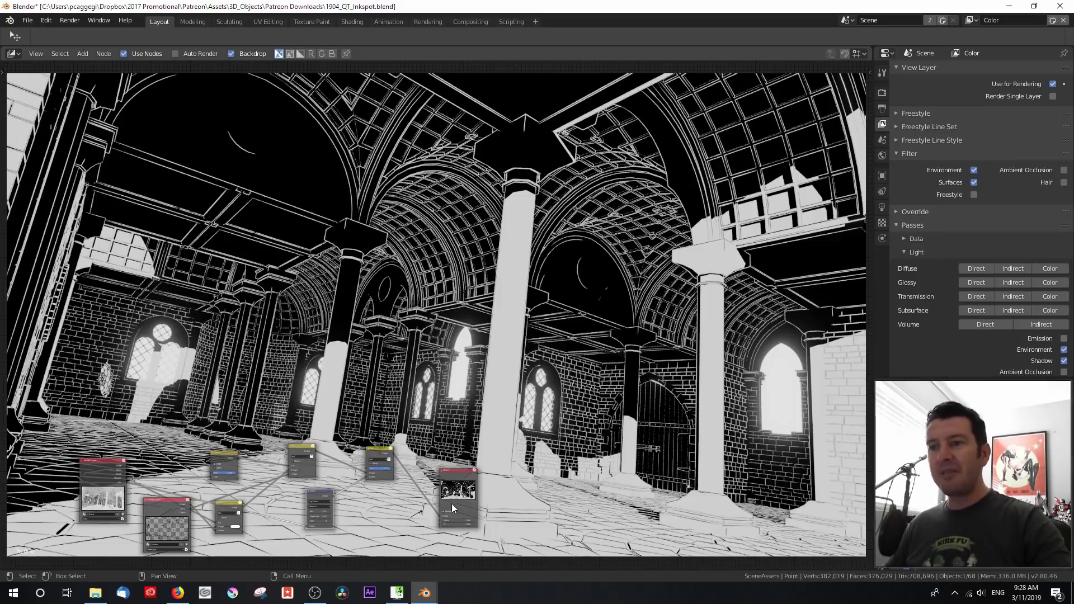
{"action": "scroll", "coordinate": [518, 495], "scroll_direction": "down", "scroll_amount": 3}
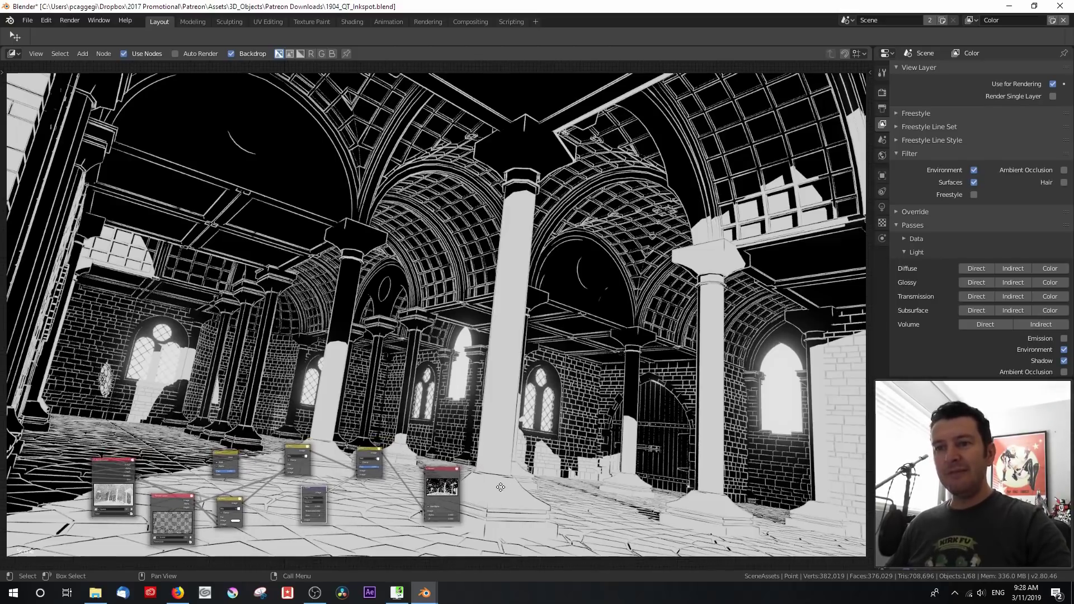